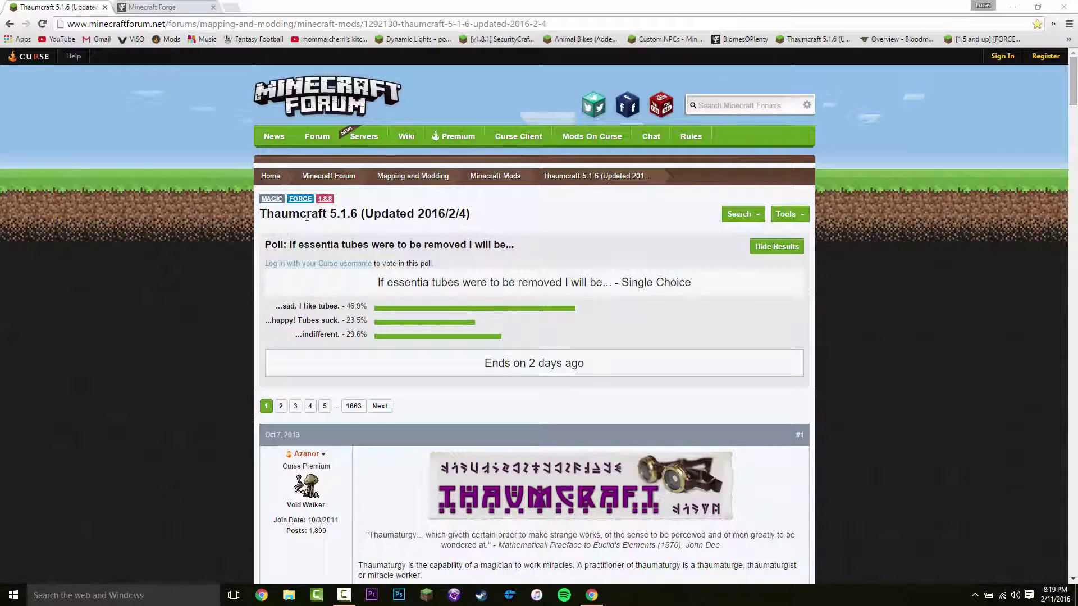
Look through the Thaumcraft 5.1.6 forum thread, including its title, getting-started instructions and download section
scroll(279, 219, down, 1)
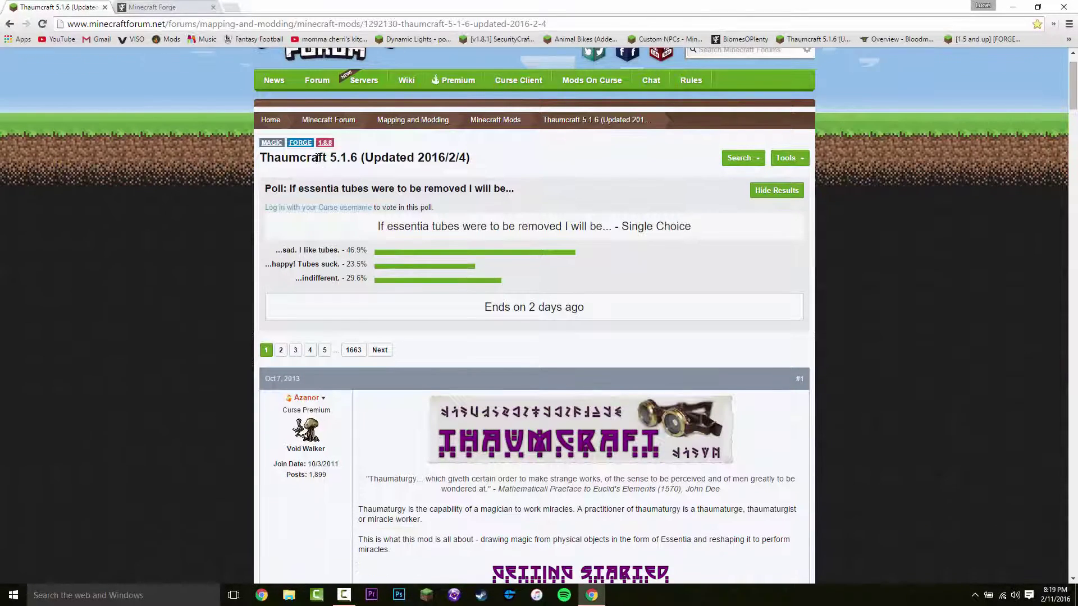
scroll(377, 158, down, 8)
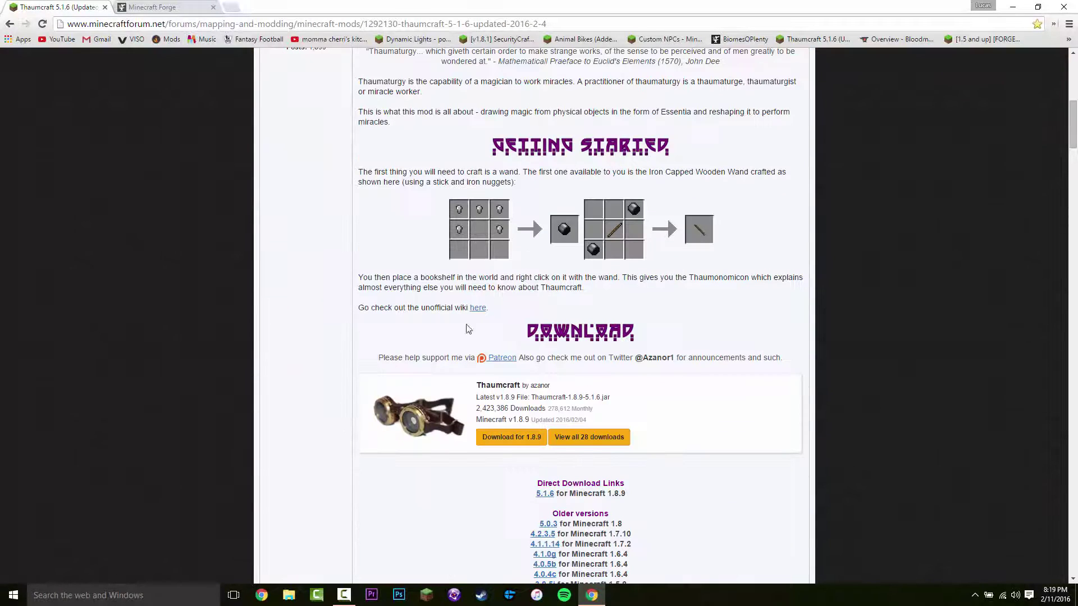
scroll(291, 305, up, 3)
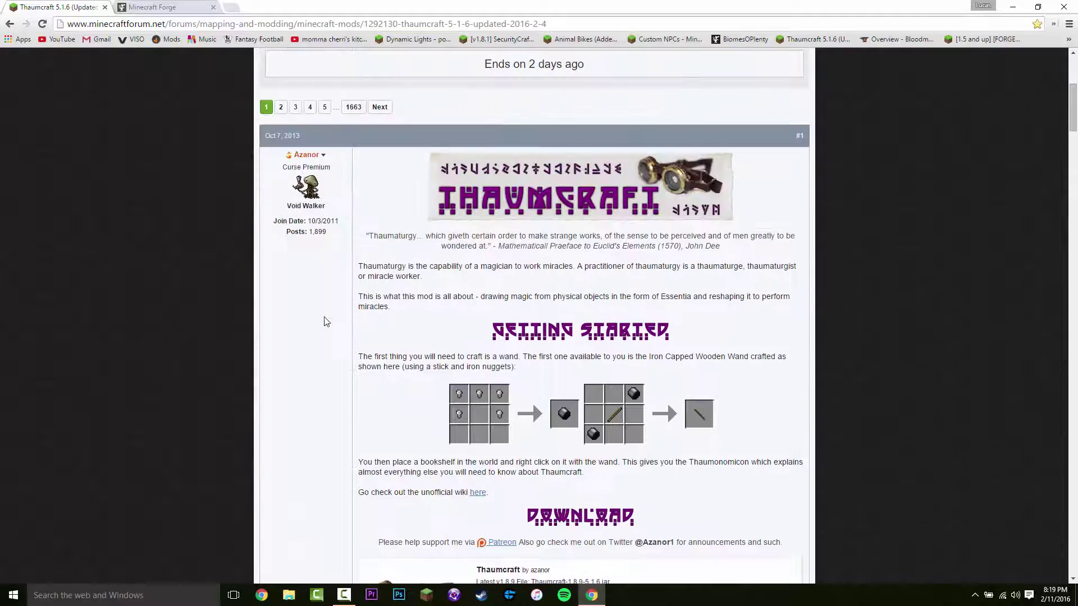
scroll(325, 320, down, 2)
triple_click(453, 174)
click(528, 174)
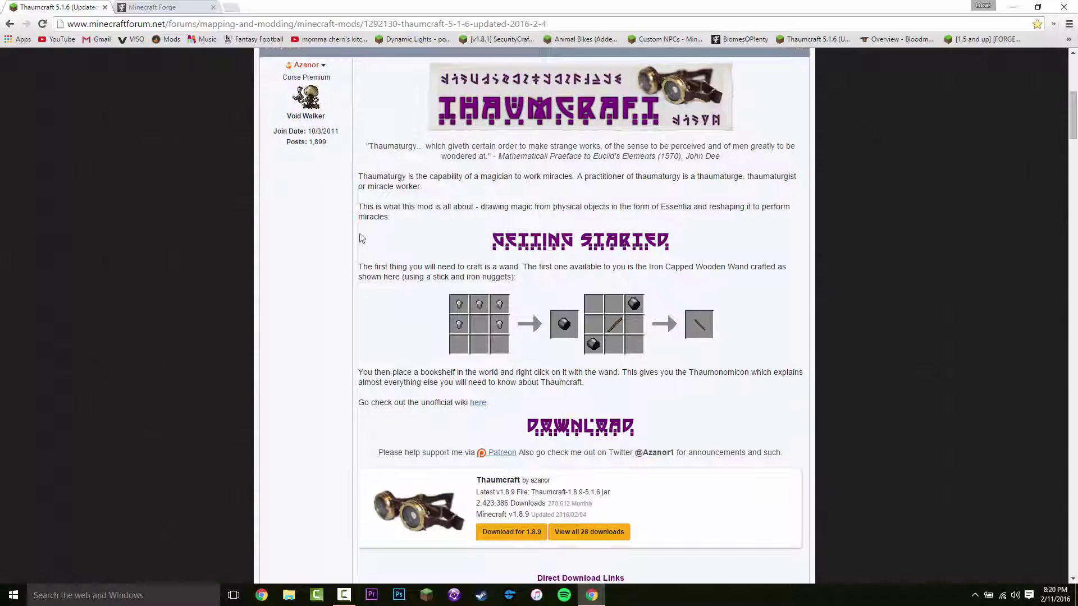
scroll(401, 253, down, 2)
scroll(352, 270, up, 3)
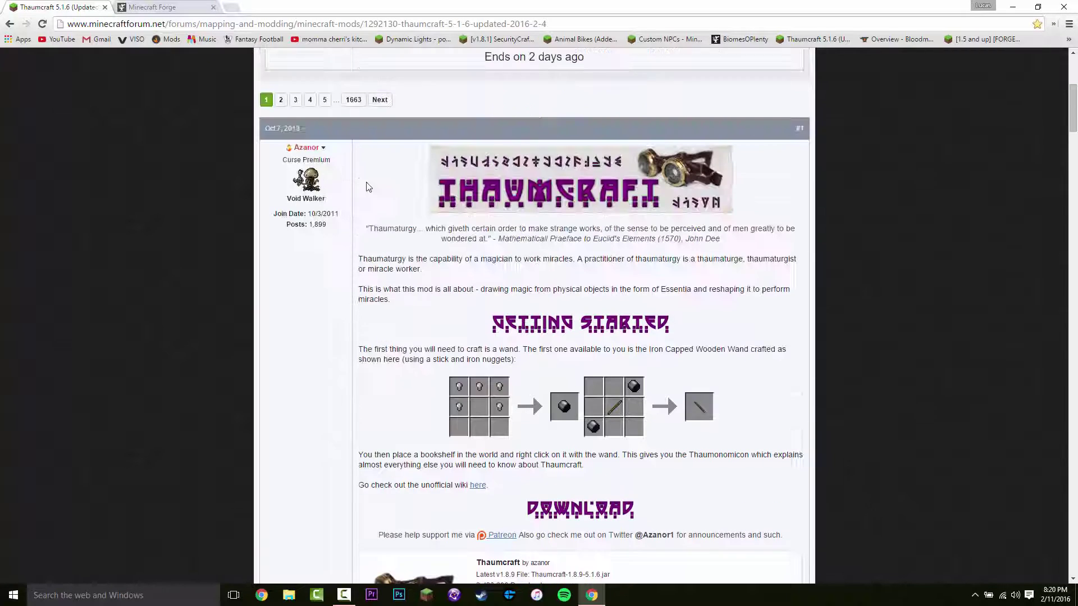
scroll(409, 268, down, 4)
scroll(409, 268, down, 3)
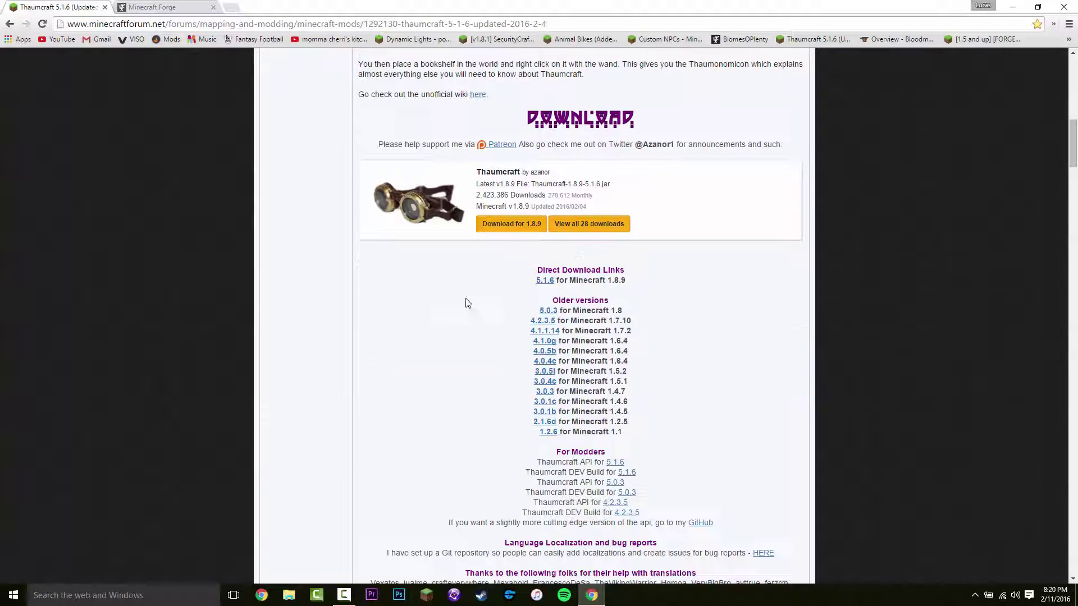
key(Home)
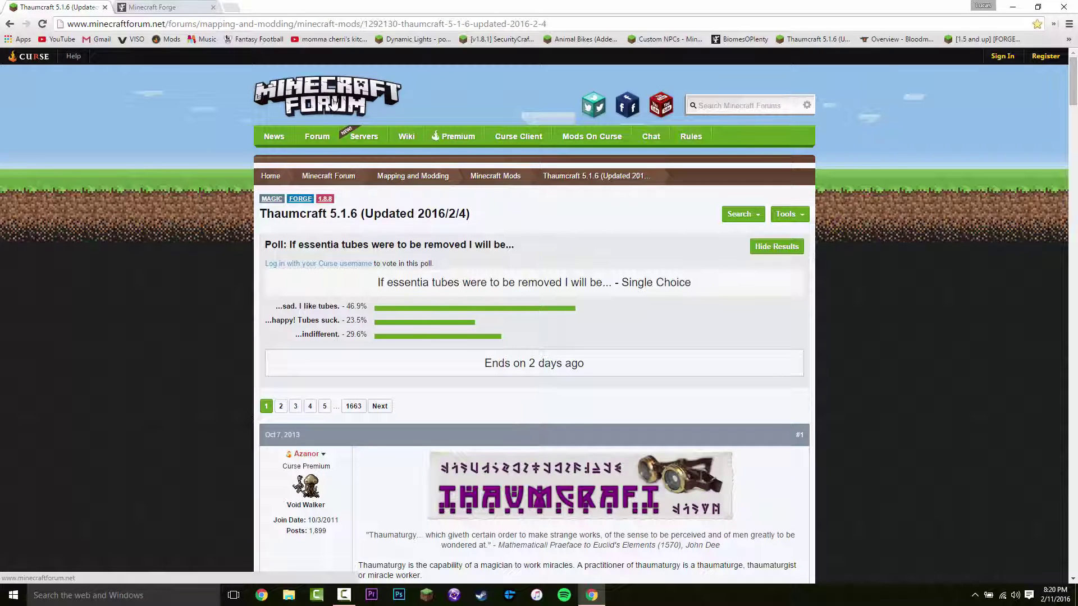
drag(260, 214, 336, 216)
click(348, 215)
scroll(348, 216, down, 6)
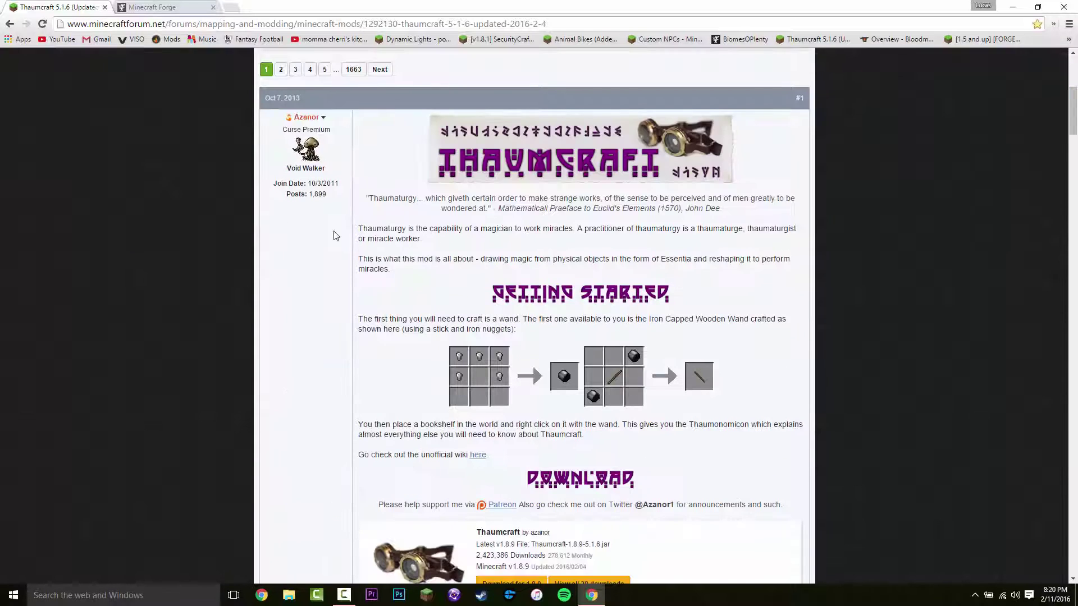
scroll(286, 159, up, 4)
Download the recommended Forge 1.8.9 - 11.15.1.1722 Windows installer from the Minecraft Forge site, skip the advertisement and close that page
click(193, 5)
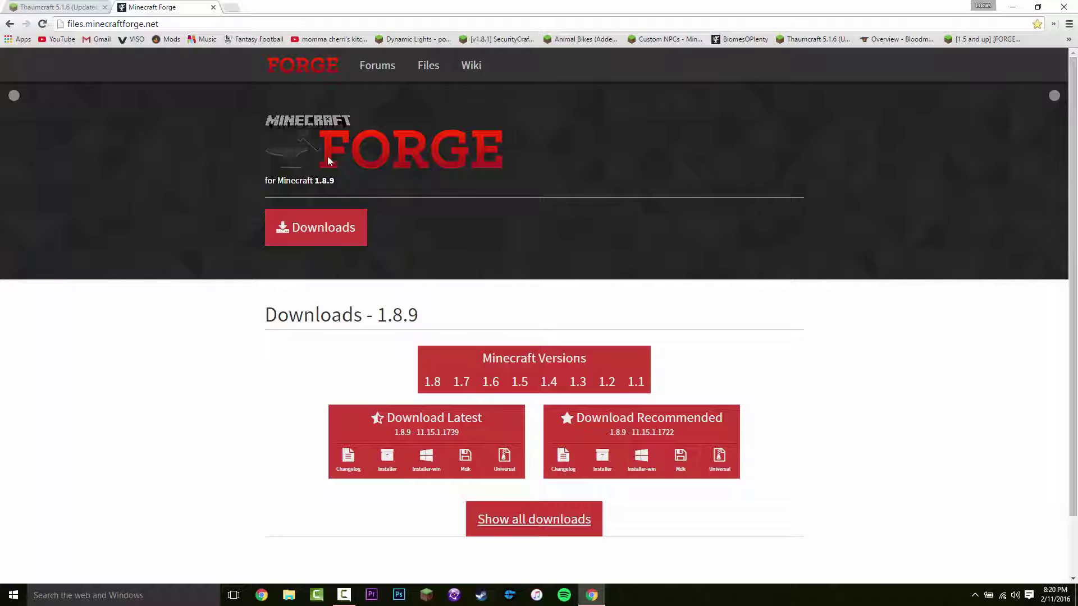
scroll(424, 268, down, 1)
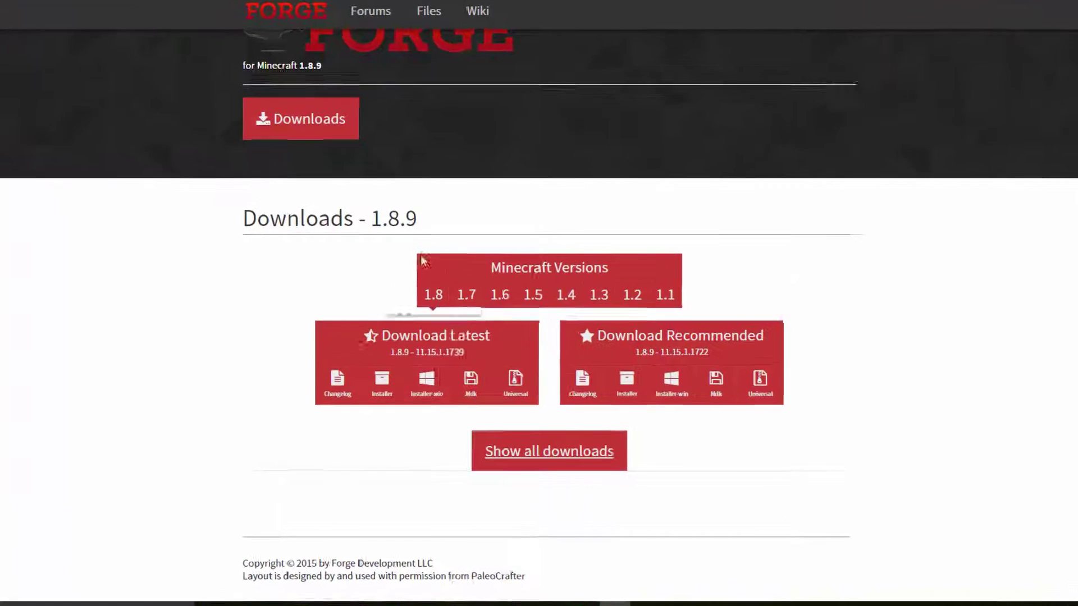
mouse_move(434, 312)
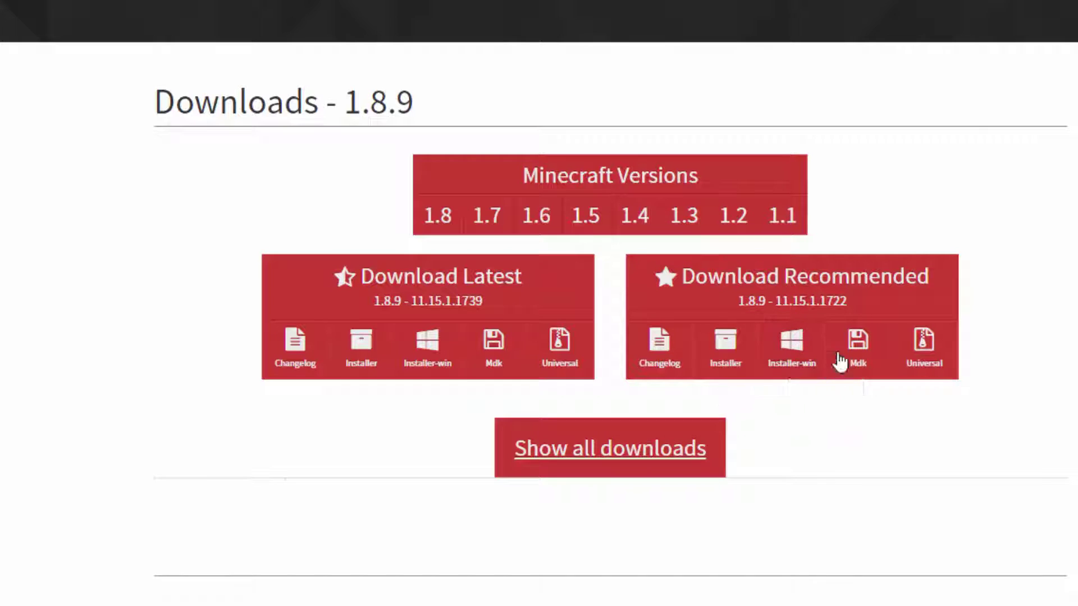
click(792, 345)
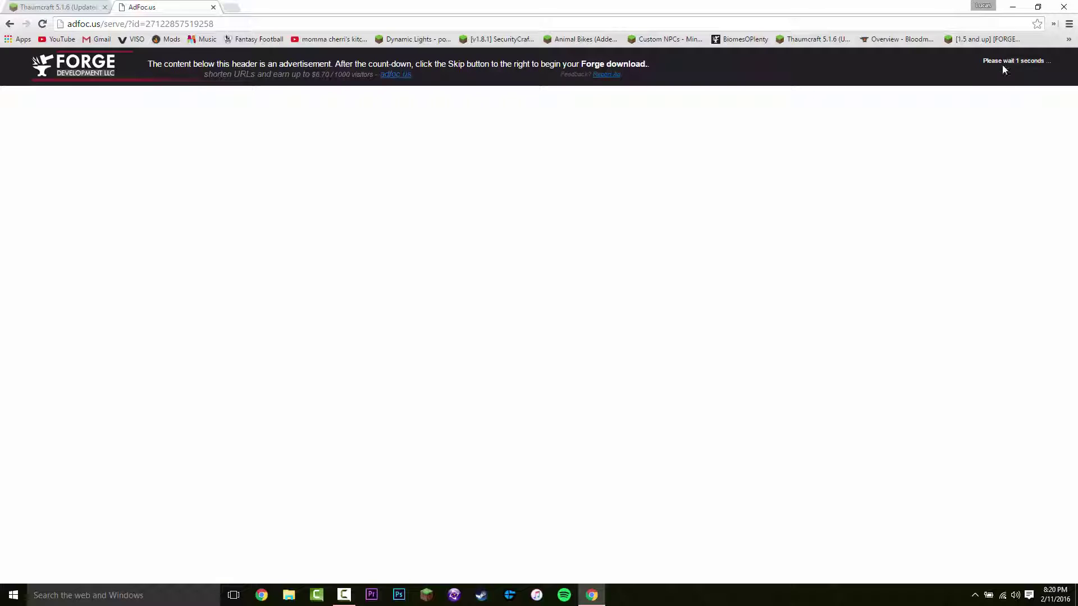
click(1005, 68)
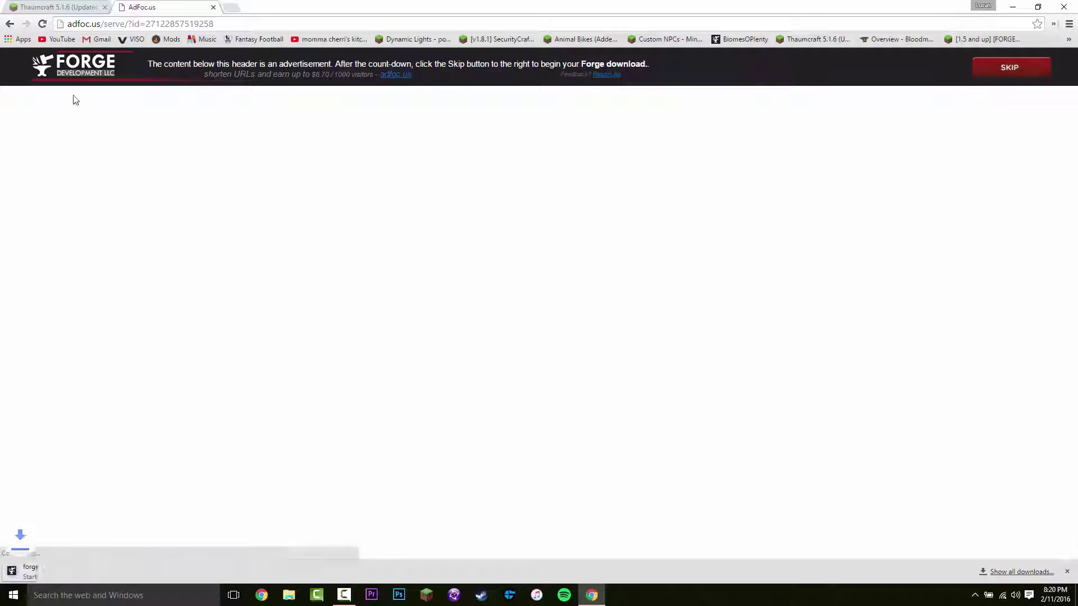
click(216, 5)
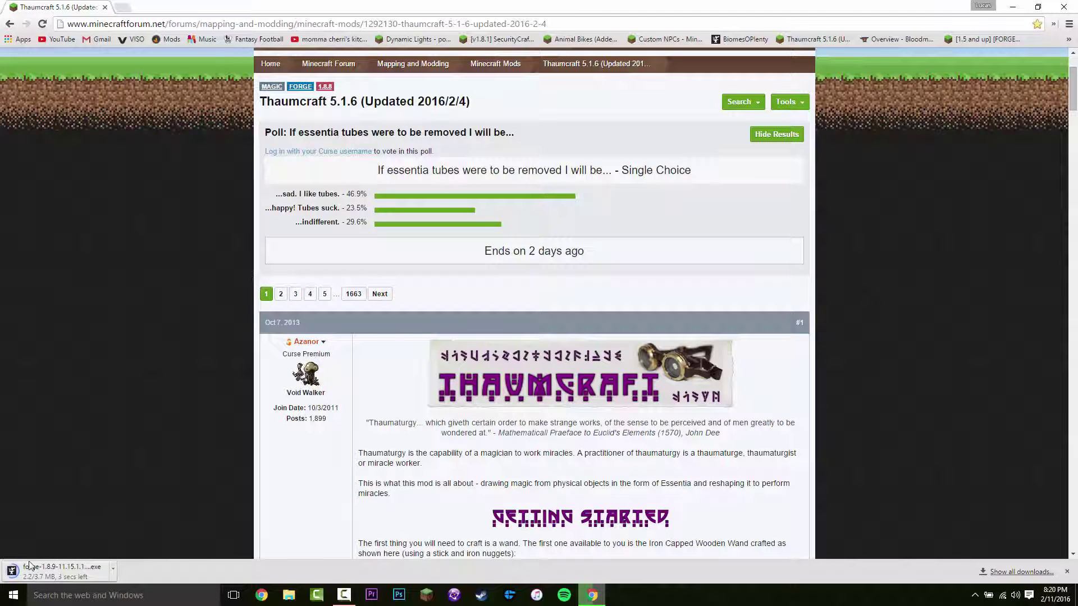
Examine the Thaumcraft thread's direct download links and the Minecraft version each one is for
drag(261, 101, 329, 104)
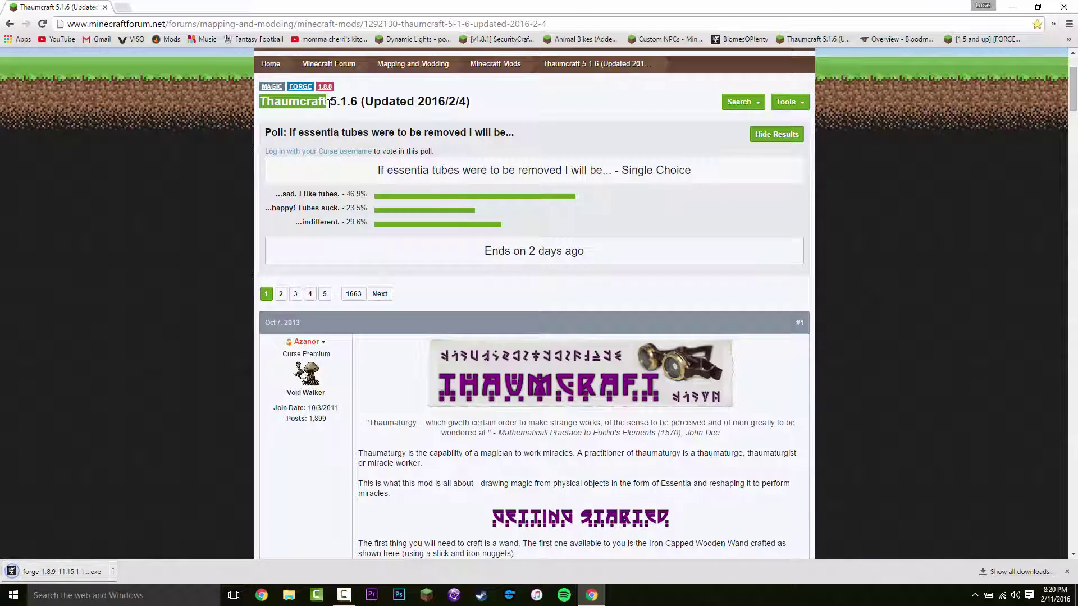
click(217, 119)
scroll(225, 322, down, 4)
scroll(522, 314, down, 8)
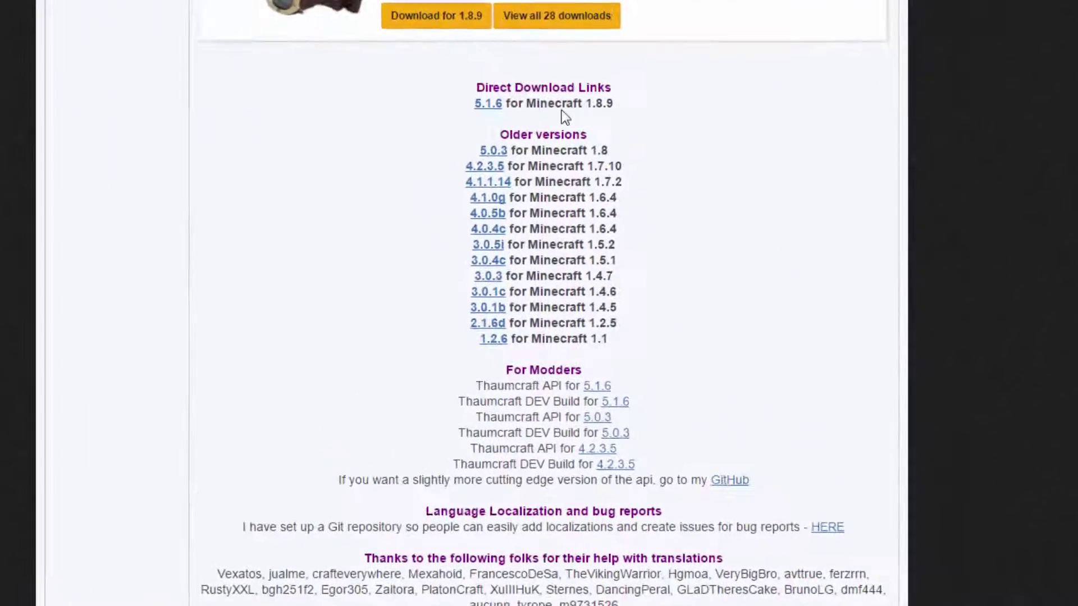
drag(473, 131, 504, 125)
drag(495, 51, 617, 52)
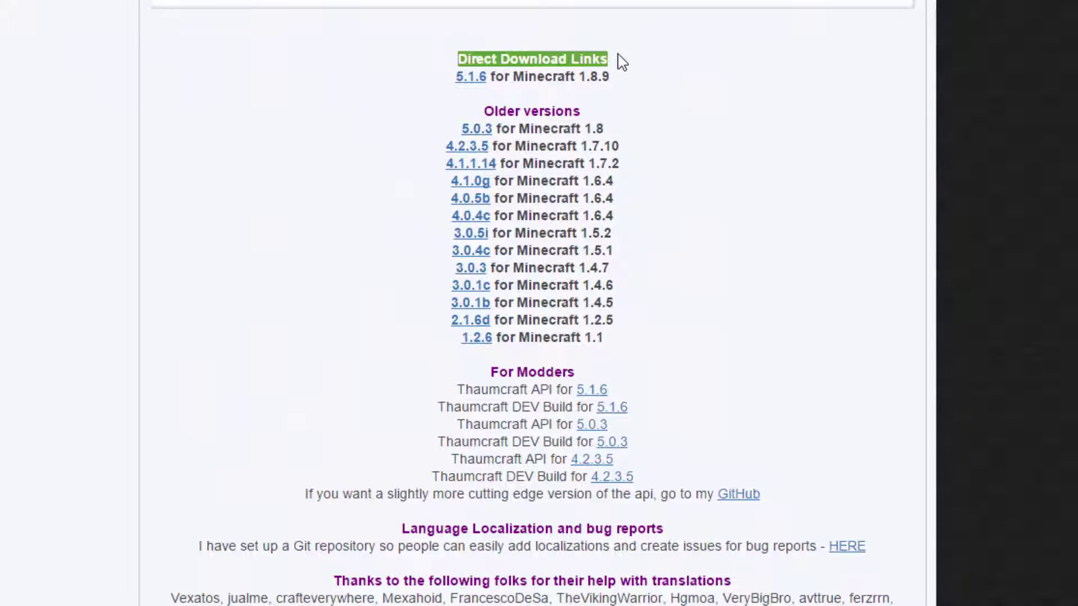
click(518, 106)
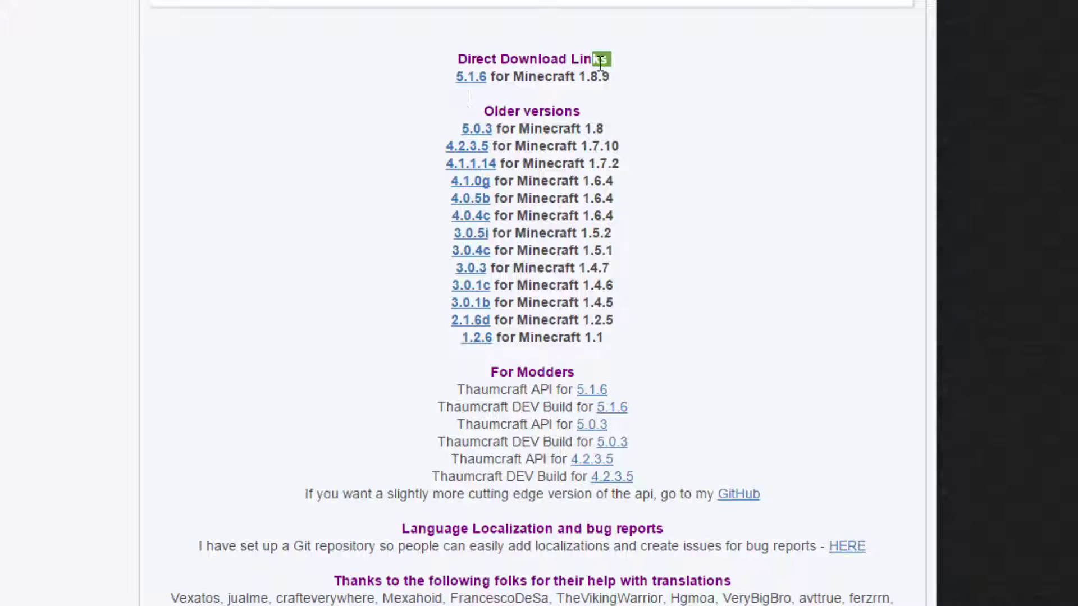
mouse_move(600, 64)
mouse_down()
mouse_move(626, 72)
mouse_move(612, 66)
mouse_up()
scroll(301, 159, up, 2)
drag(600, 163, 415, 150)
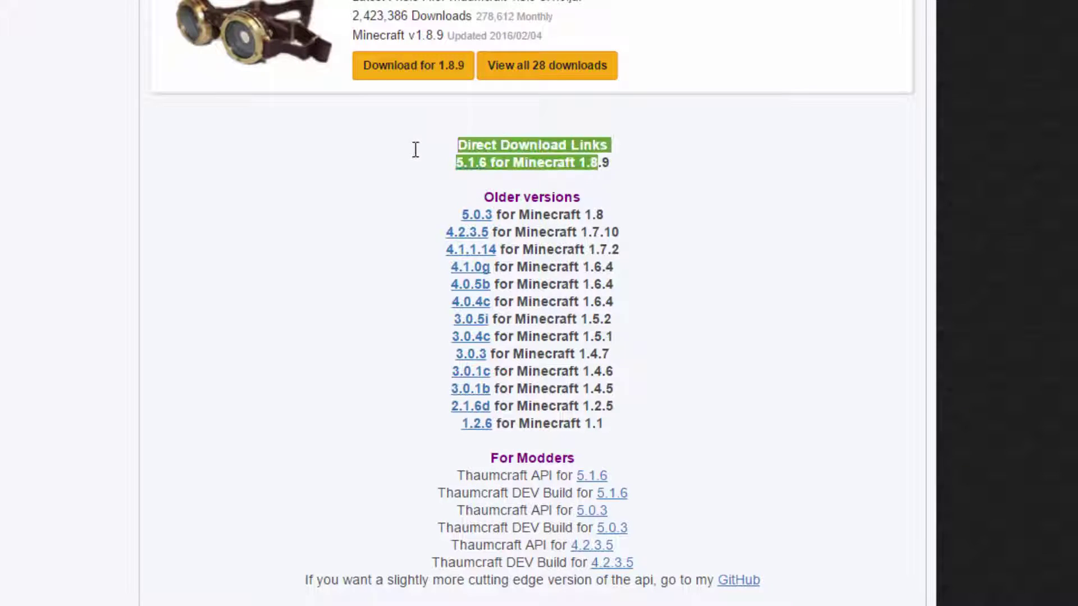
click(582, 73)
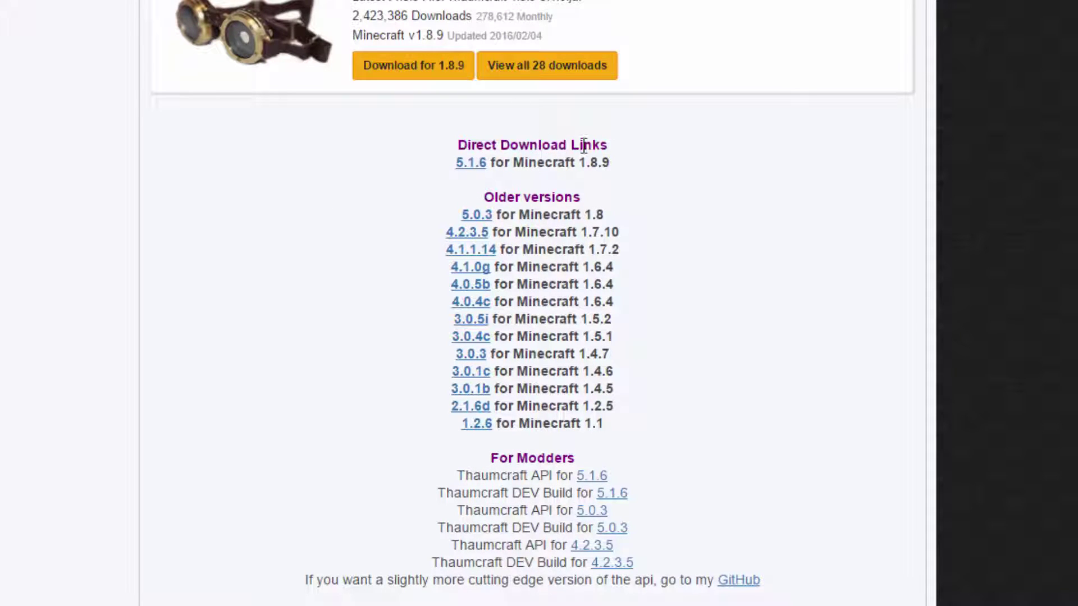
scroll(125, 223, up, 6)
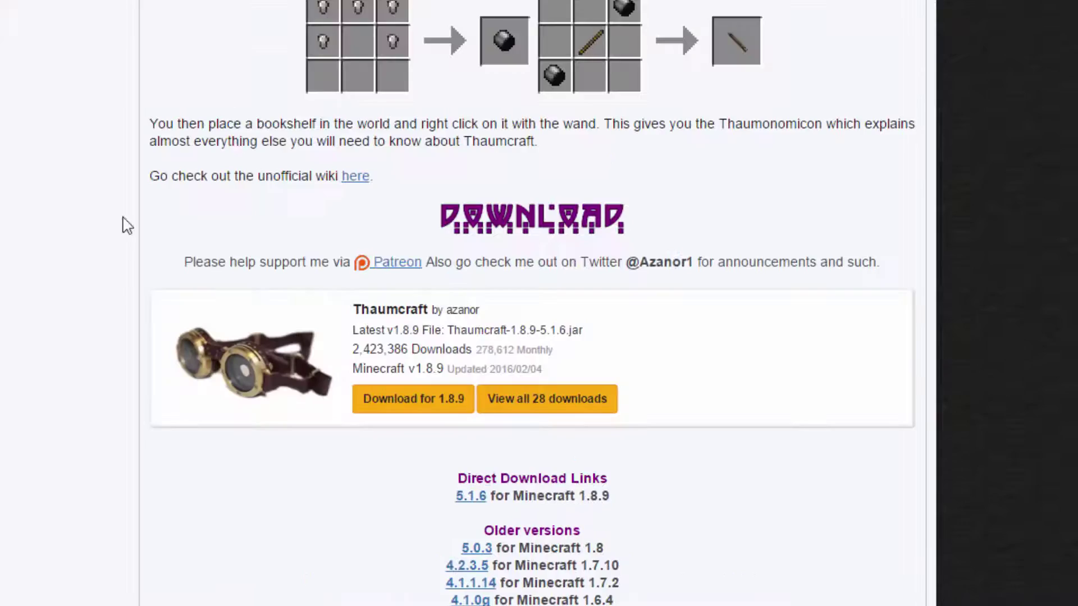
Download Thaumcraft 5.1.6 for Minecraft 1.8.9 from the direct link, shrink the browser to half the screen and keep the jar file
scroll(422, 222, down, 5)
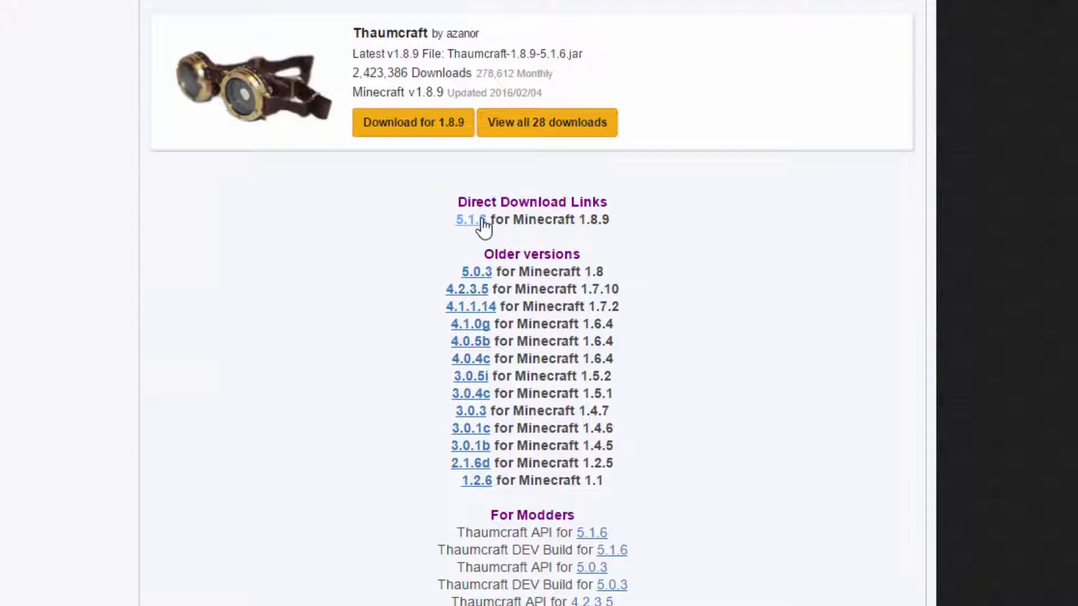
click(460, 225)
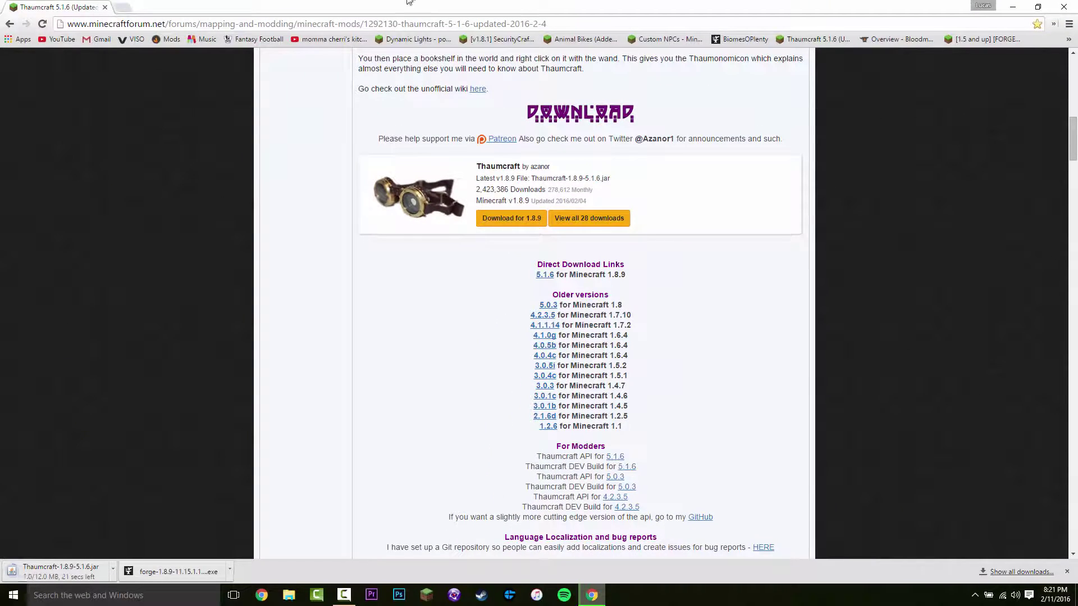
key(super+Left)
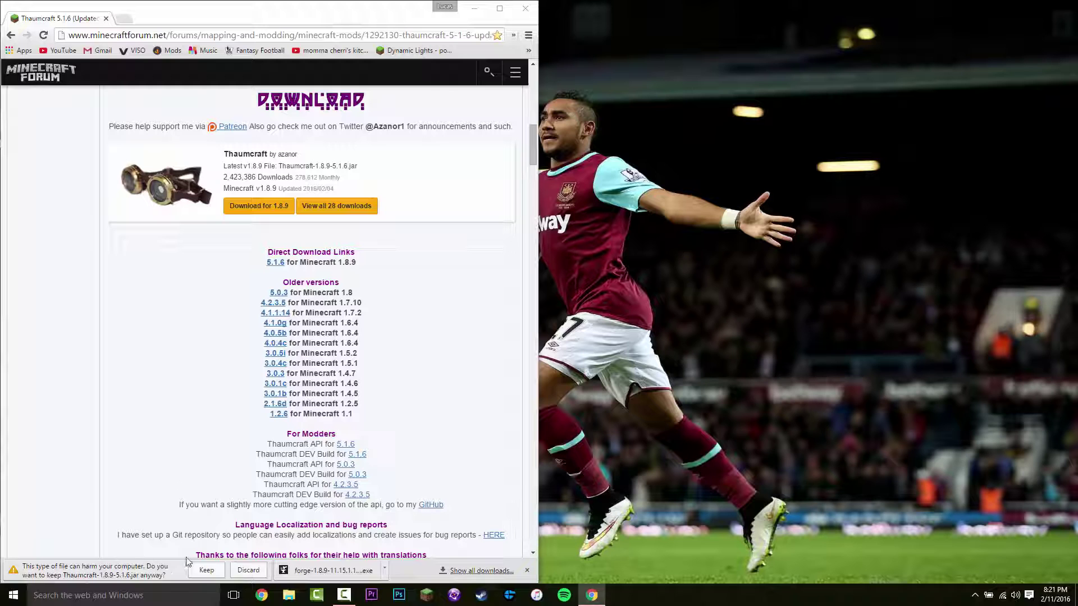
click(206, 570)
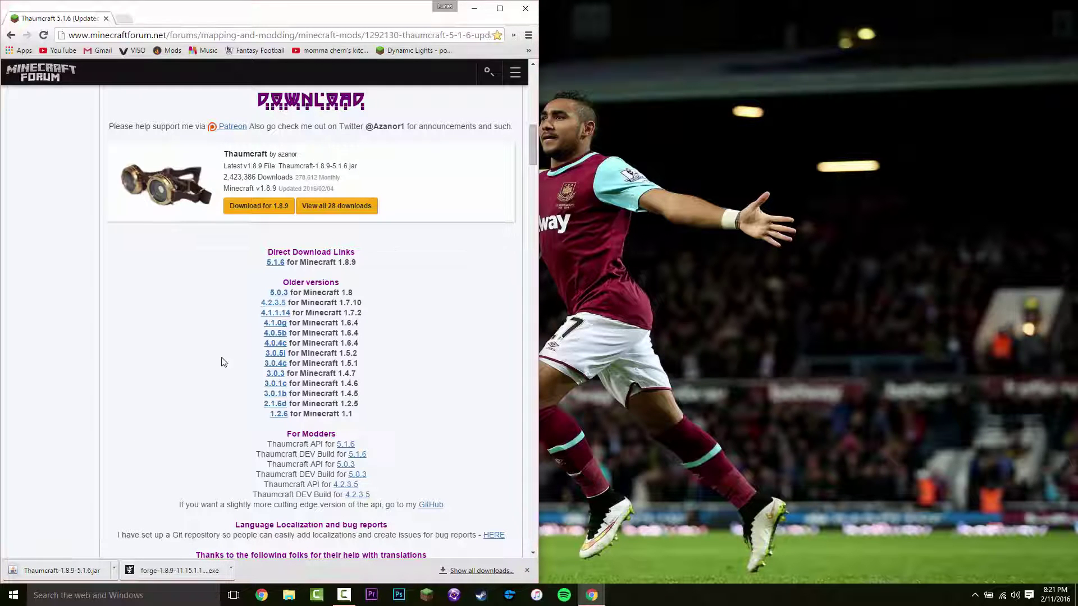
Copy the downloaded Forge installer and the Thaumcraft jar from the browser onto the desktop, and close the browser
scroll(218, 370, up, 20)
scroll(272, 236, down, 1)
scroll(249, 387, up, 3)
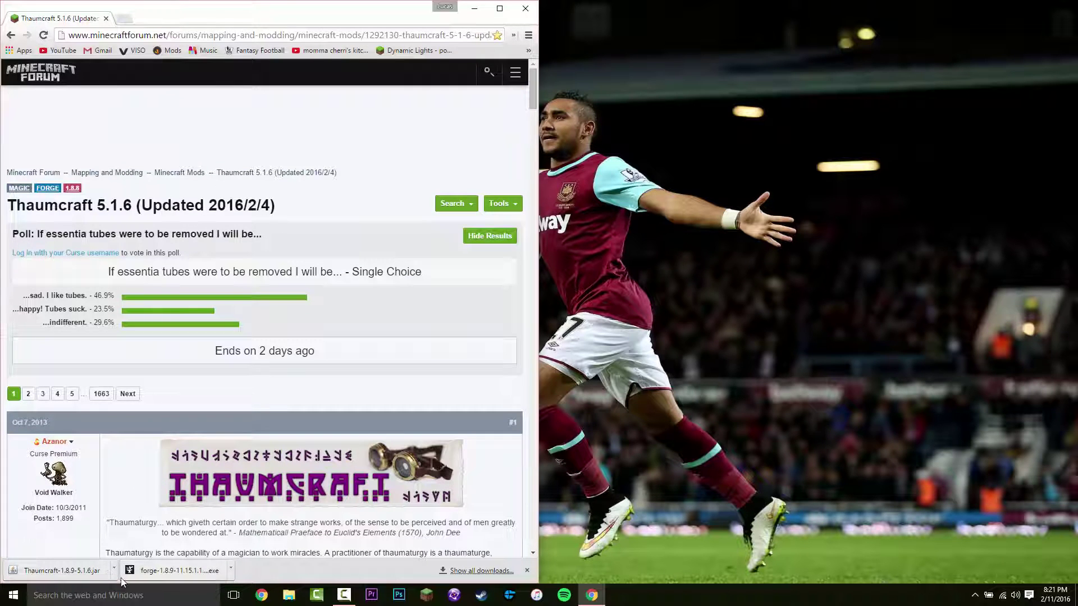
drag(172, 570, 716, 148)
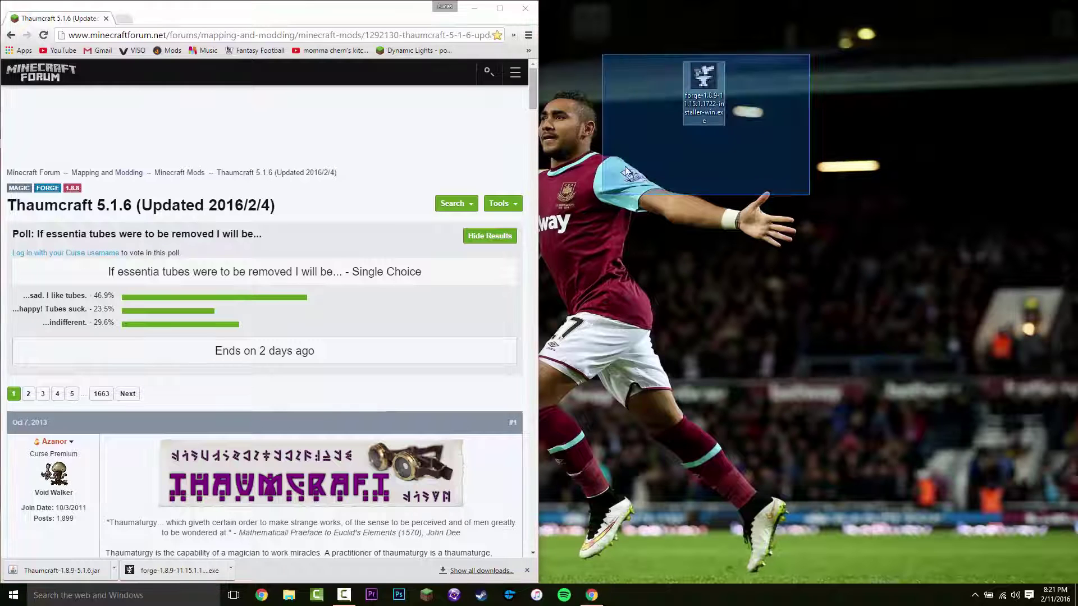
drag(56, 570, 709, 191)
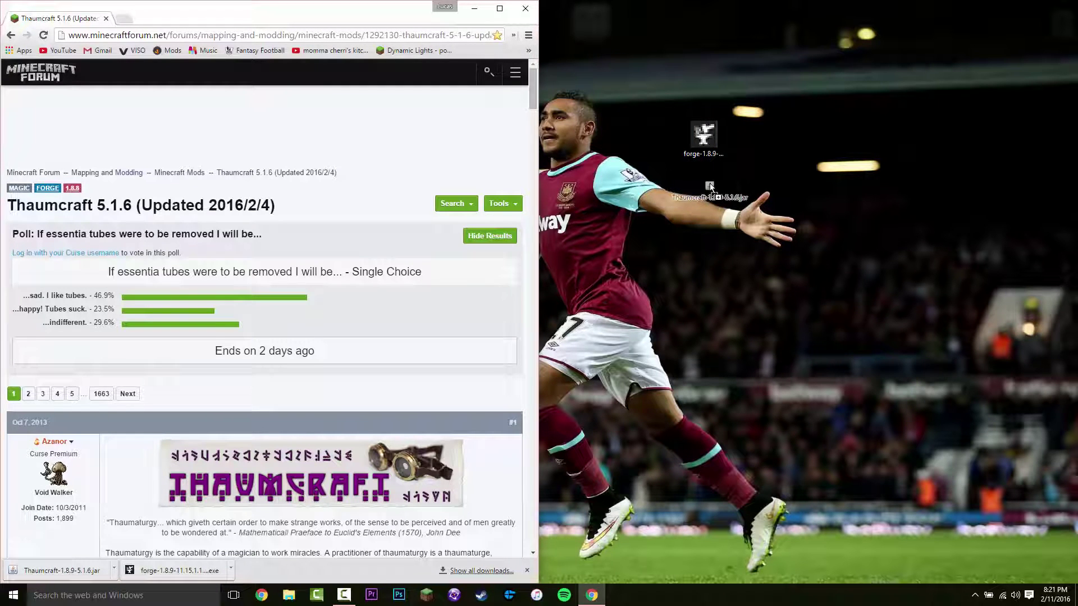
click(662, 268)
click(525, 8)
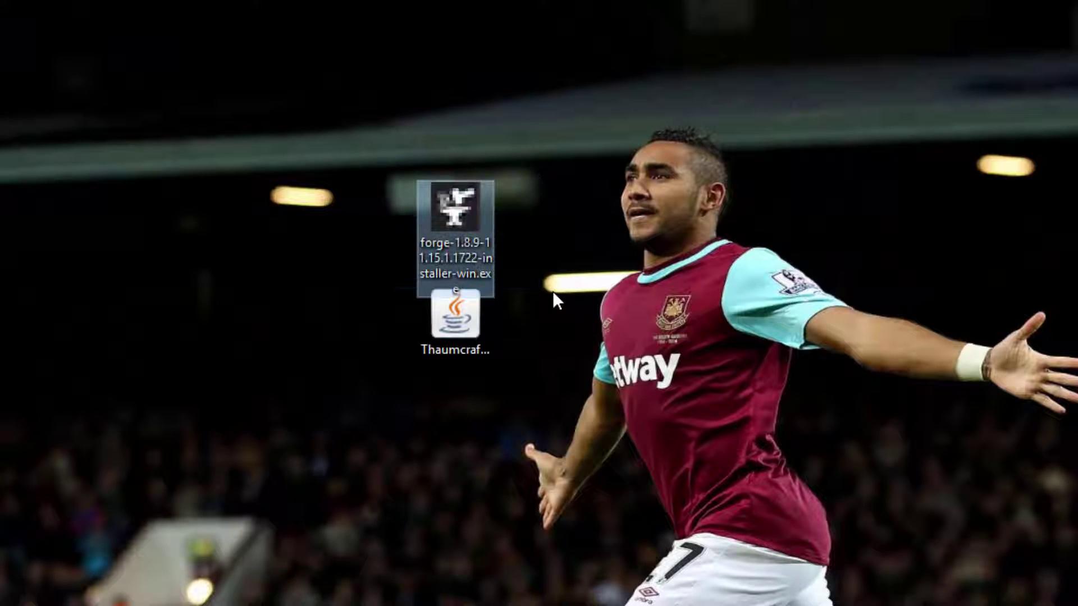
Run the Forge installer with the Install client option into the .minecraft folder and dismiss the completion message
click(552, 290)
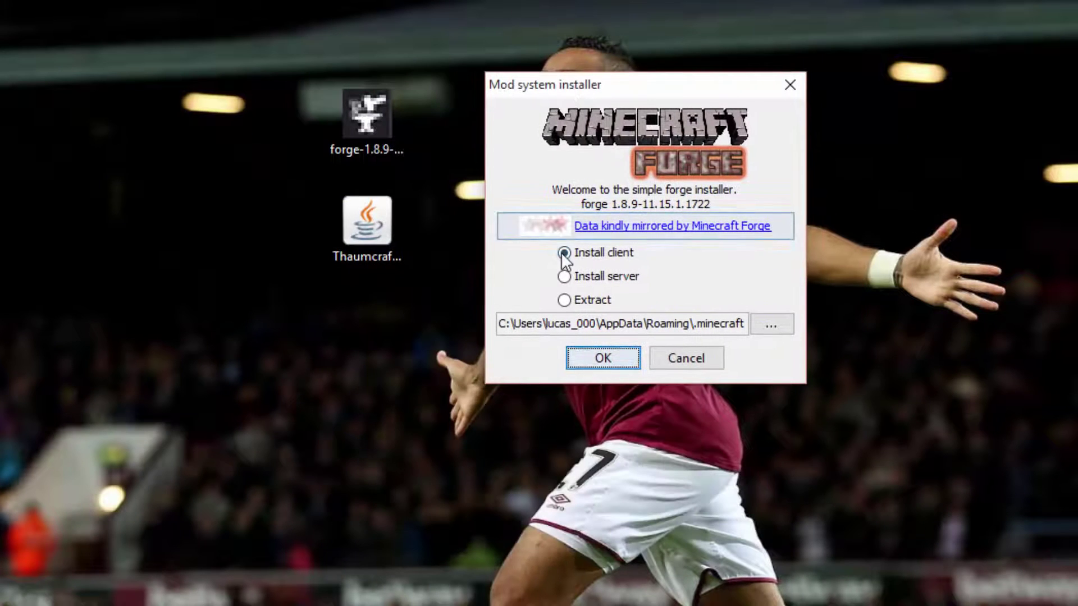
click(563, 253)
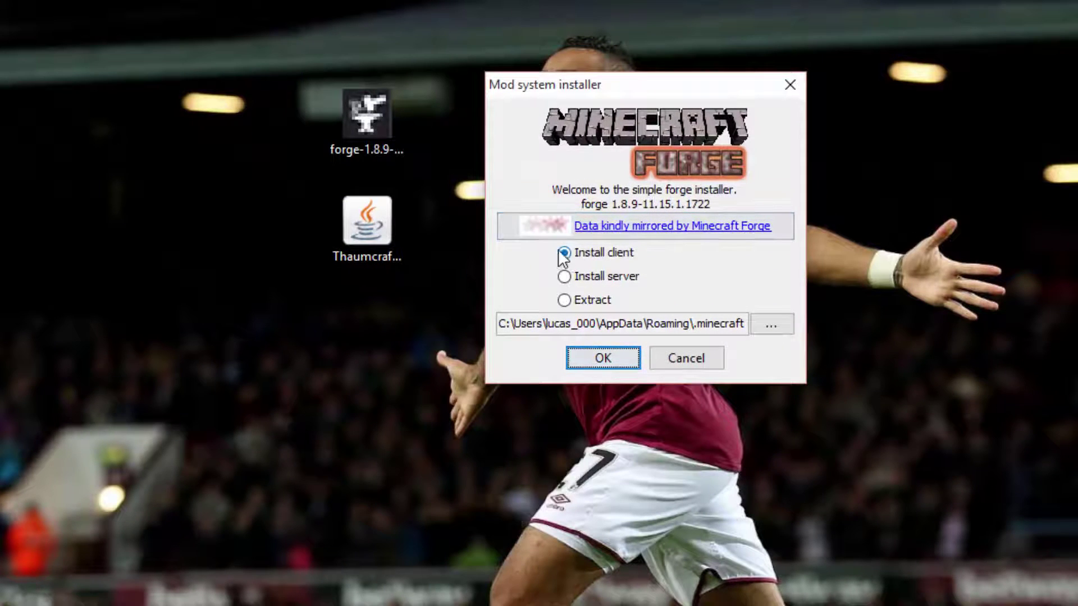
click(596, 361)
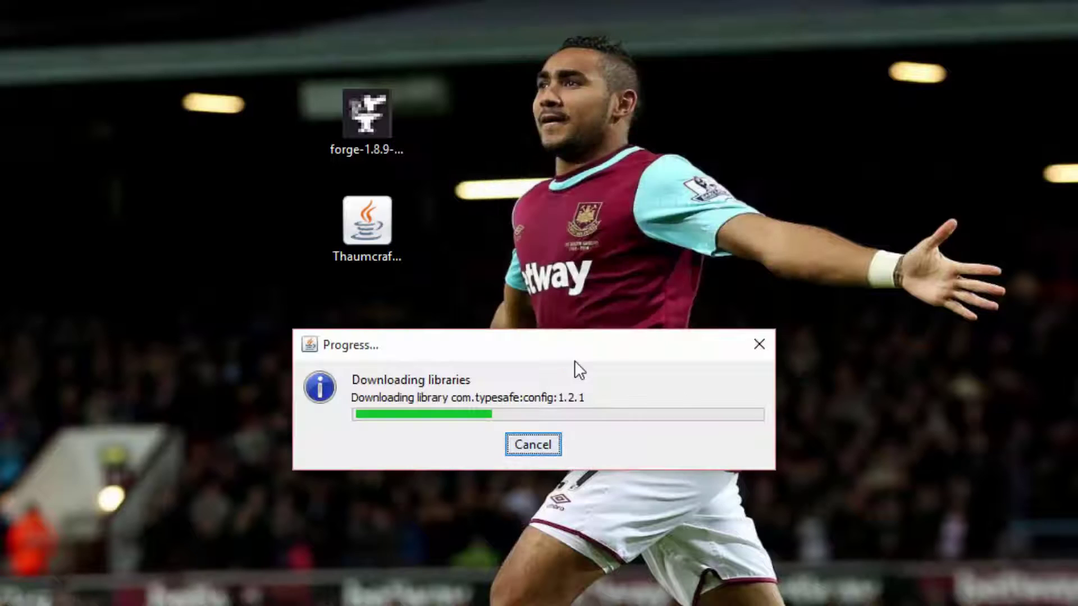
drag(500, 362, 821, 169)
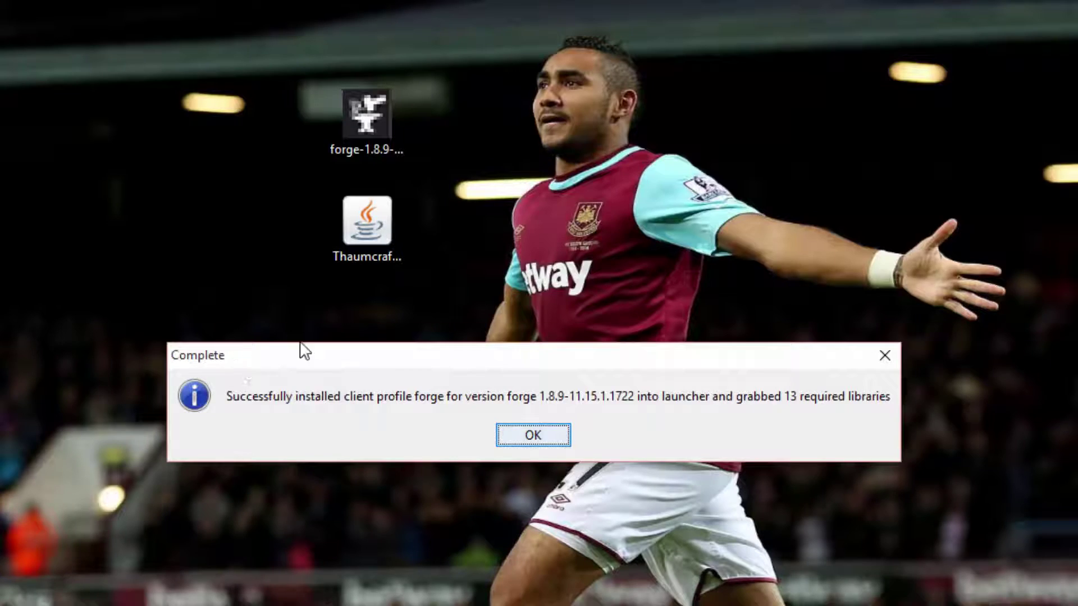
drag(305, 352, 604, 114)
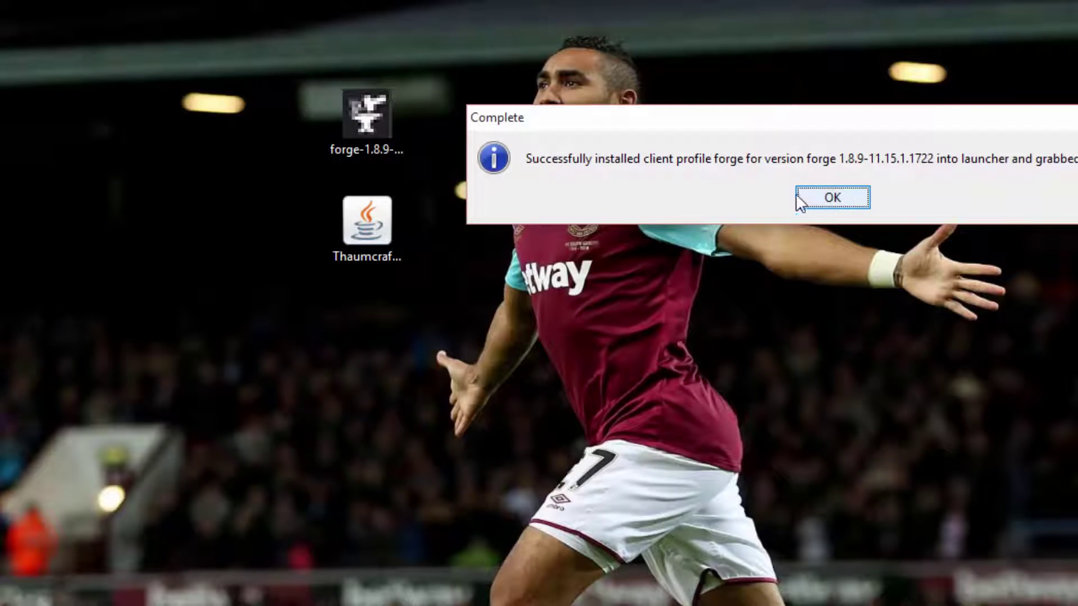
click(832, 197)
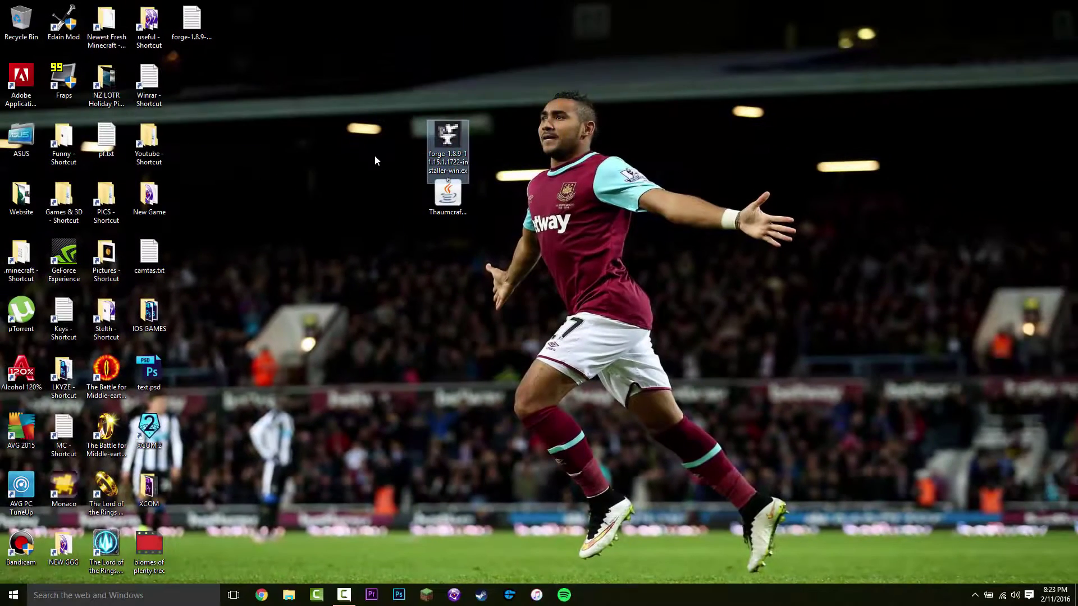
Discard the Forge installer in the Recycle Bin and move the Thaumcraft jar to an empty spot on the desktop
drag(457, 140, 22, 22)
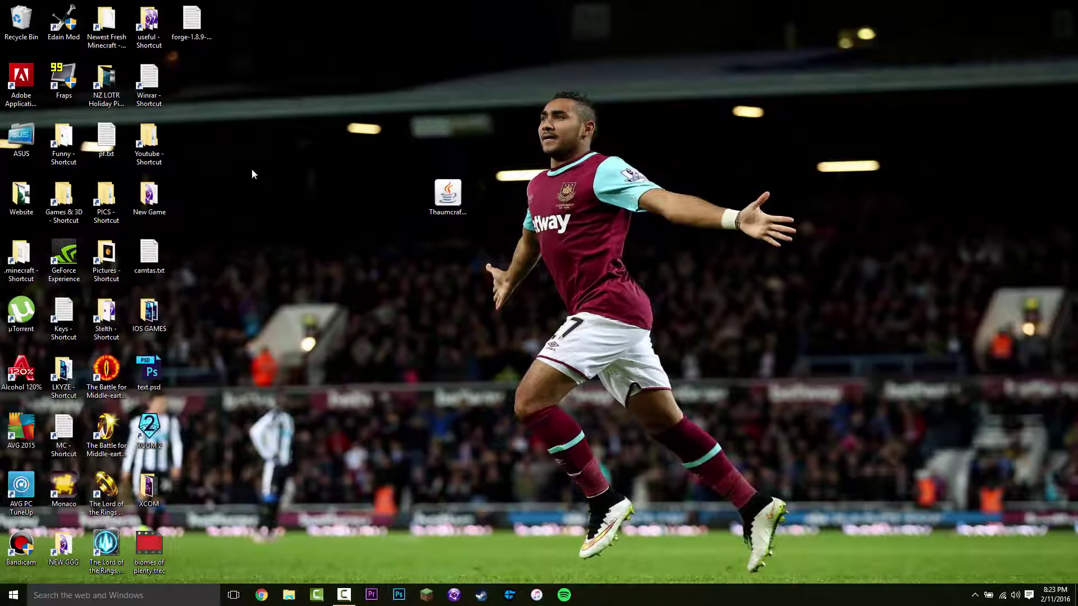
drag(448, 196, 704, 139)
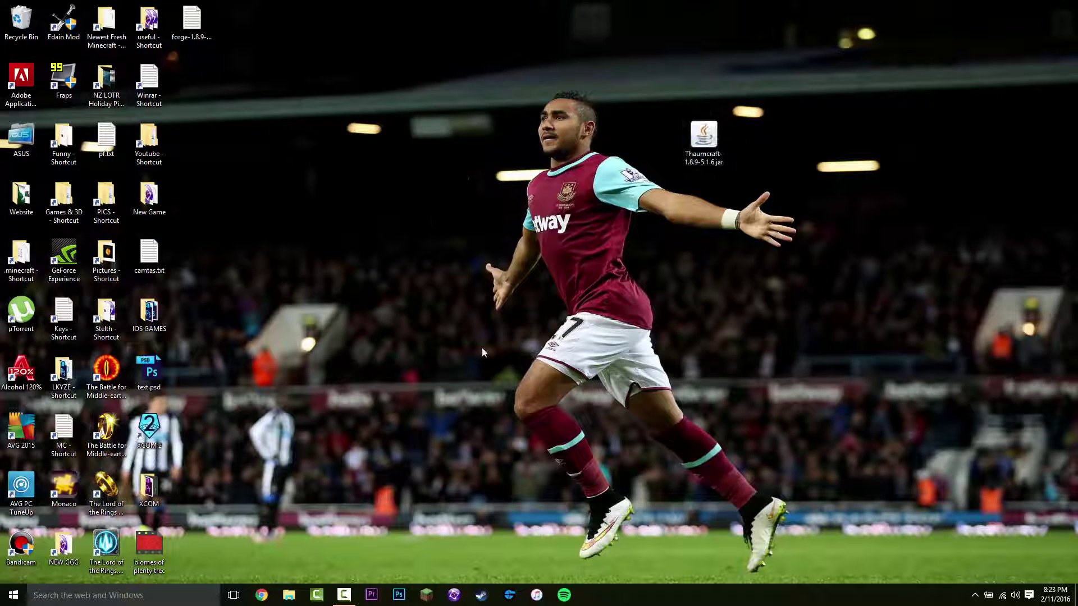
Open the Minecraft Launcher, select the forge profile and launch the game with it
click(437, 604)
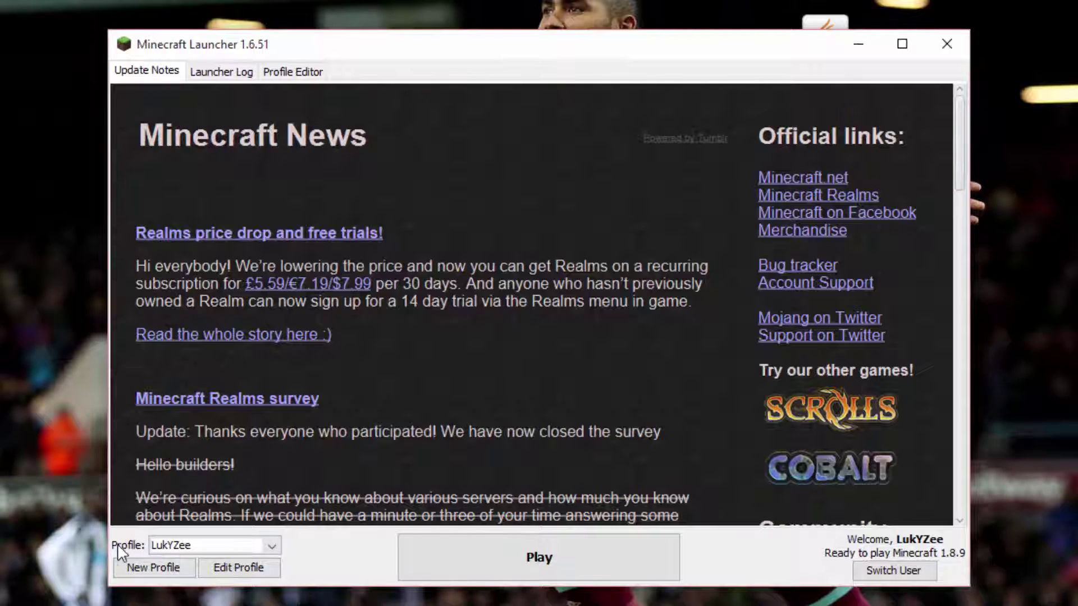
click(235, 548)
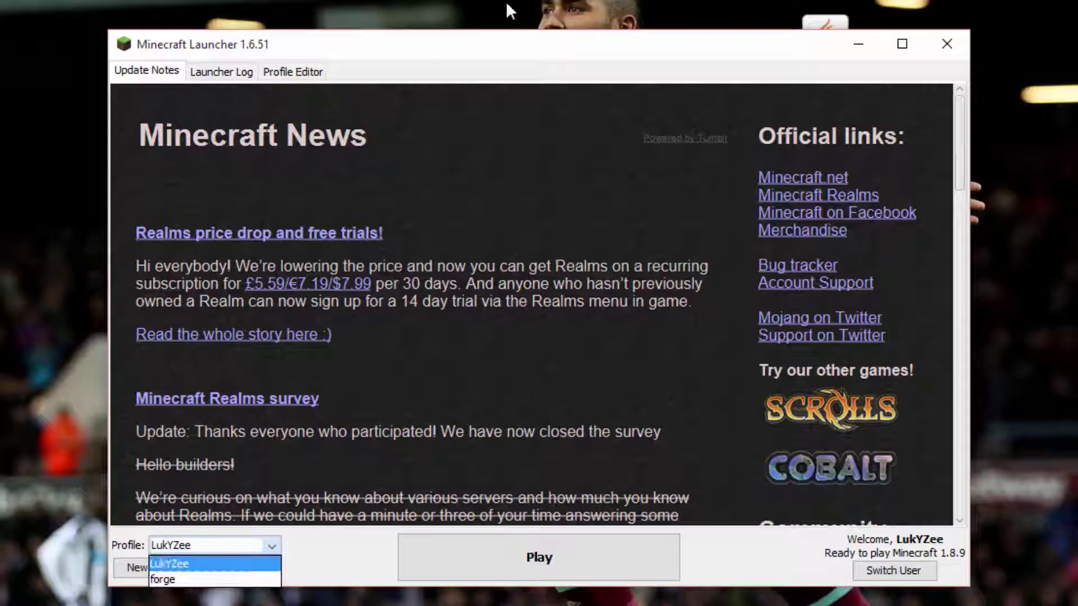
click(166, 579)
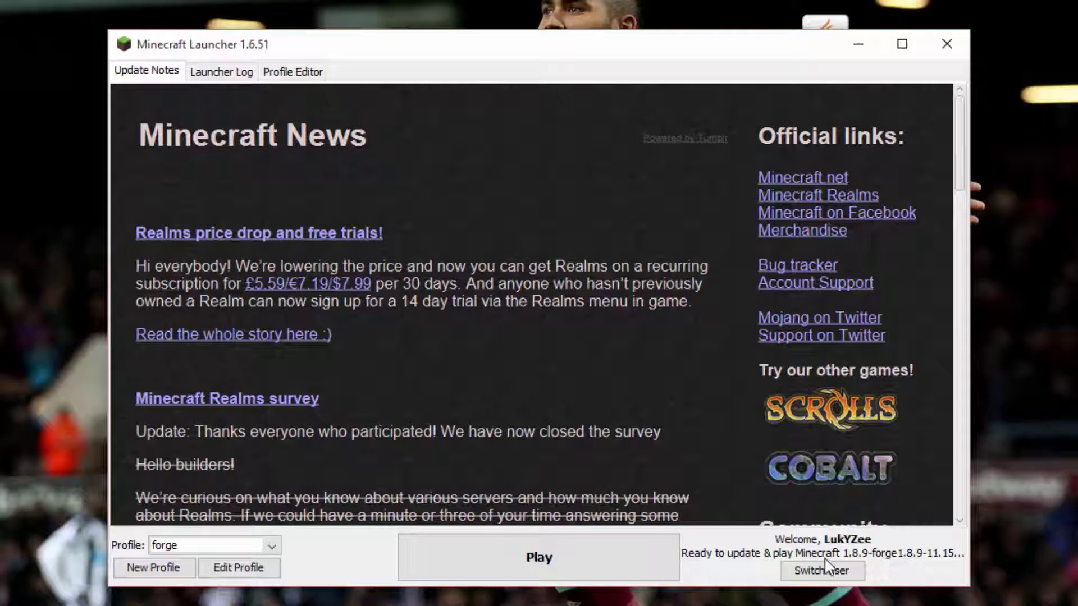
click(505, 568)
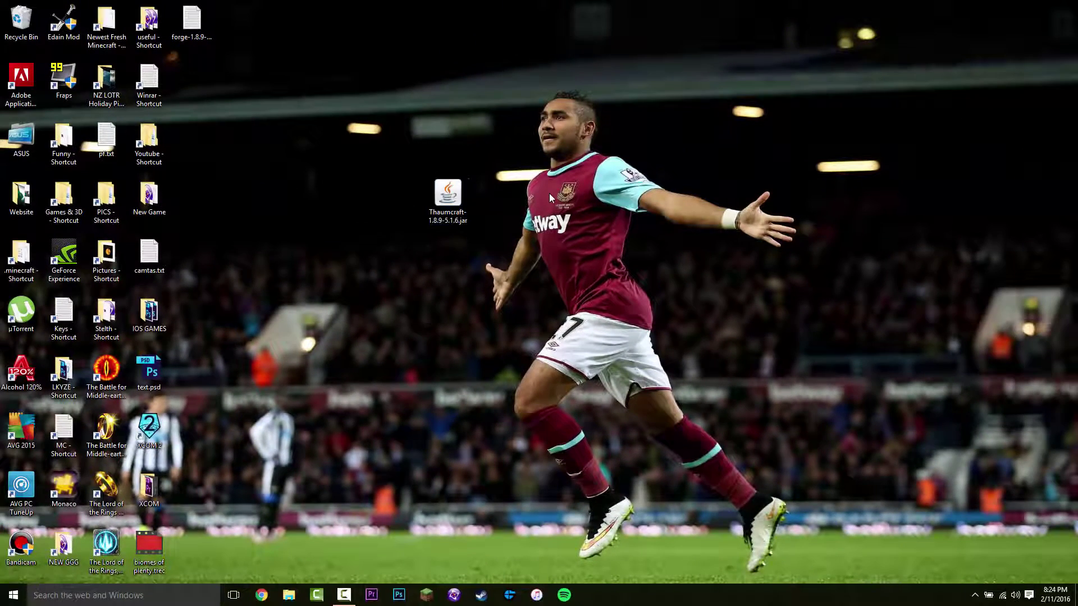
Open the Roaming folder by running %appdata% from the Windows Run dialog
key(super+r)
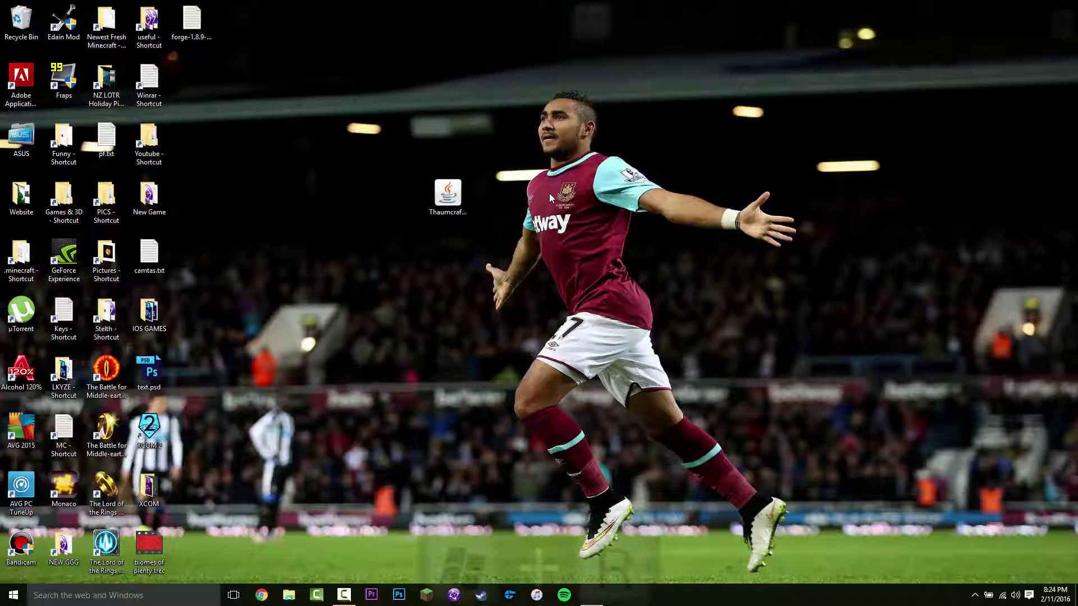
drag(95, 470, 603, 143)
click(616, 175)
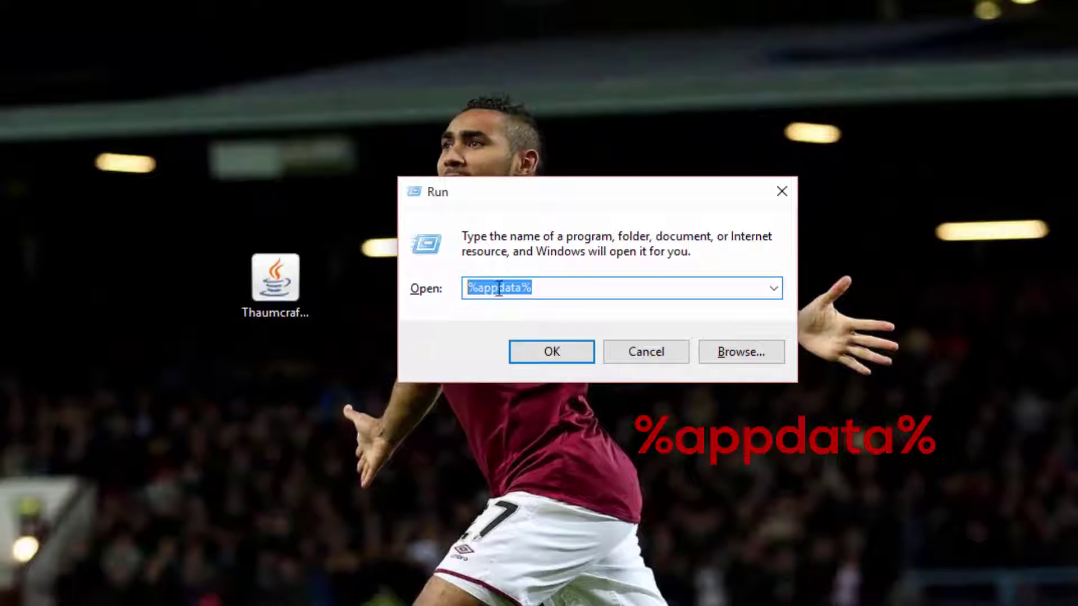
click(522, 289)
click(552, 352)
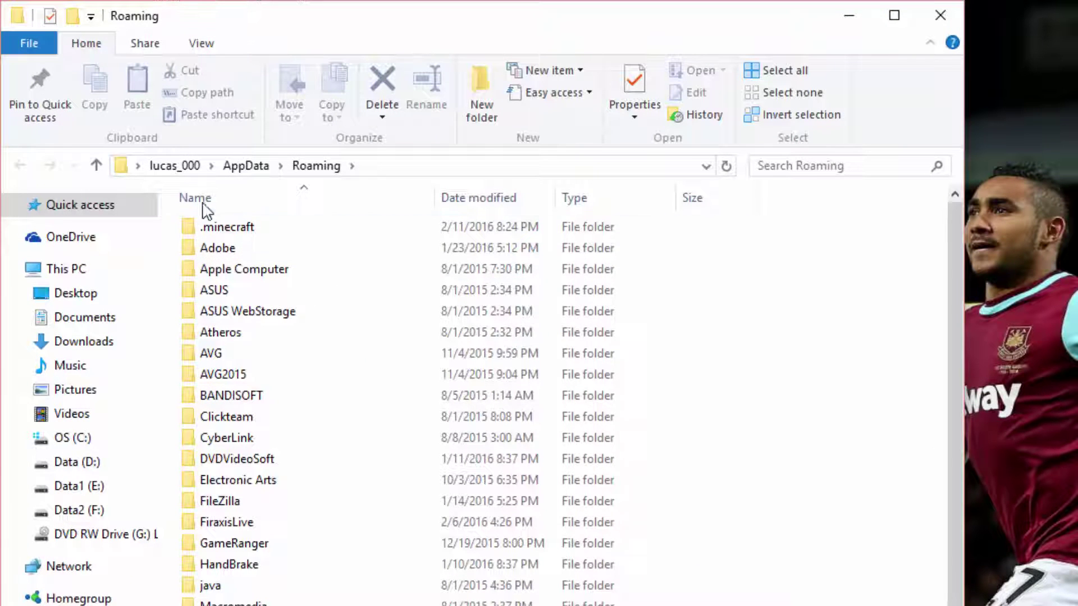
Open the .minecraft folder inside Roaming and go into its mods folder
click(238, 230)
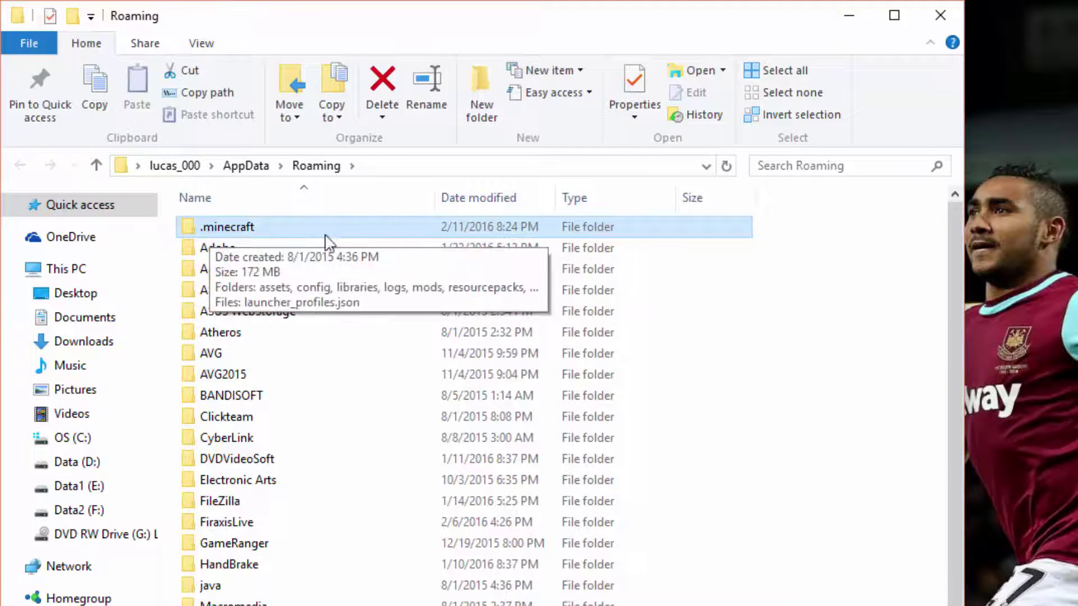
scroll(539, 466, down, 1)
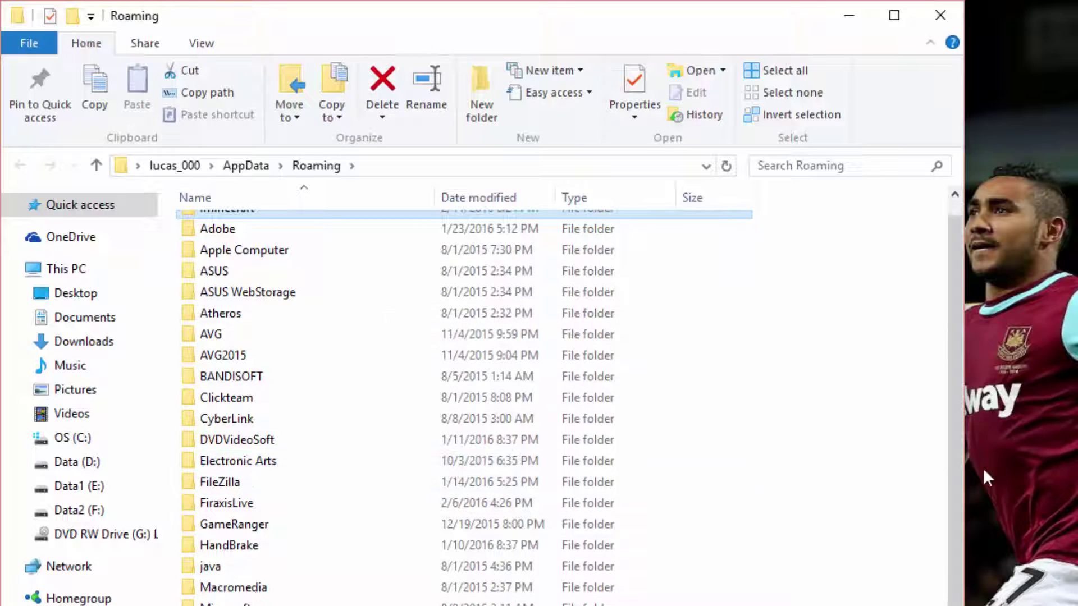
scroll(957, 466, up, 1)
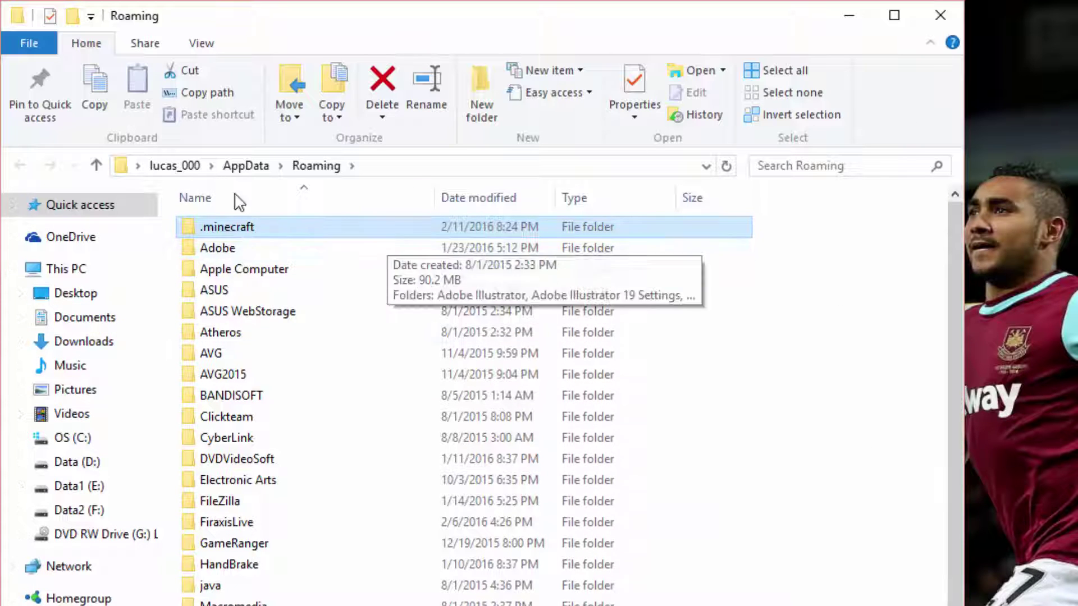
double_click(241, 227)
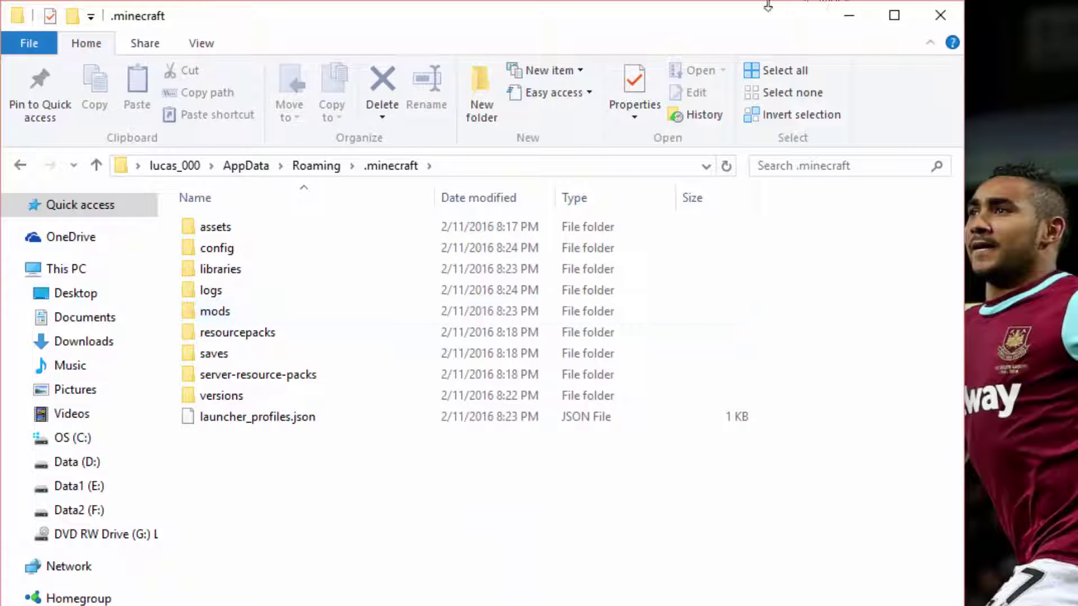
click(243, 317)
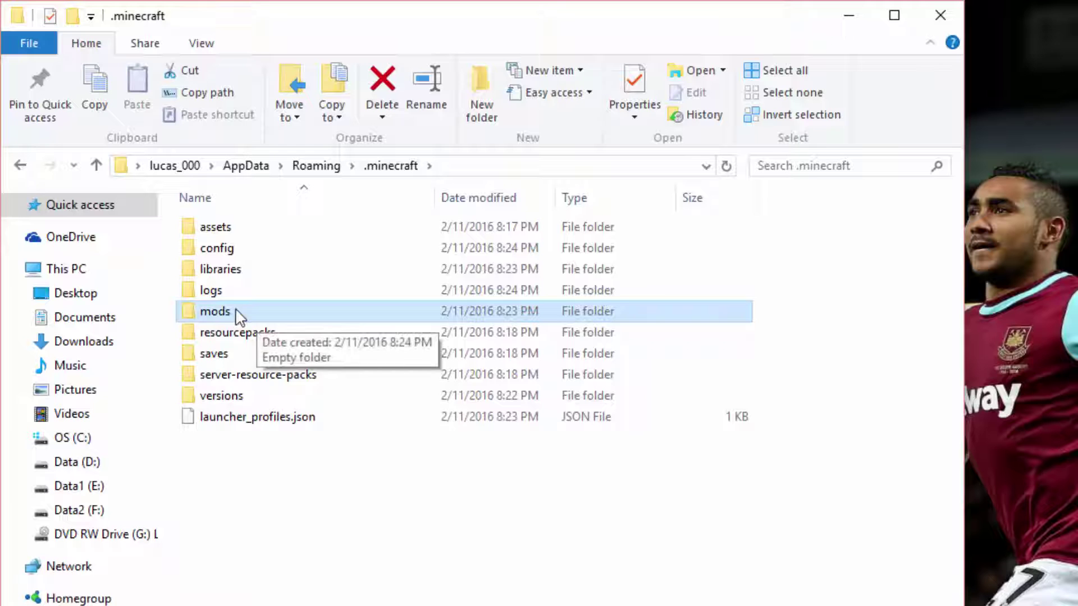
double_click(221, 311)
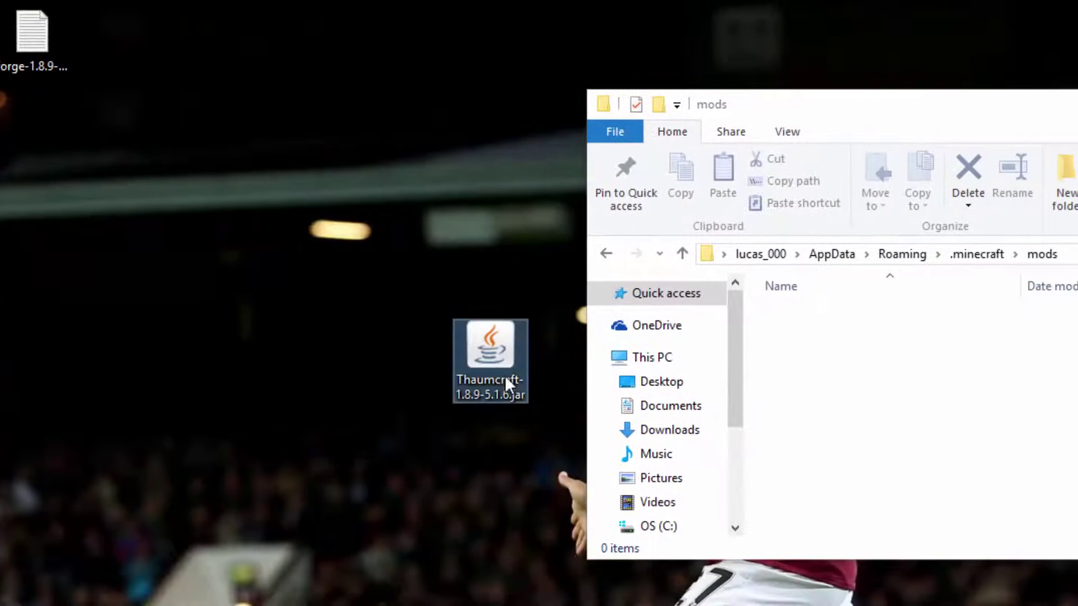
Move Thaumcraft-1.8.9-5.1.6.jar from the desktop into the mods folder
mouse_move(510, 385)
mouse_down()
mouse_move(366, 348)
mouse_move(360, 365)
mouse_move(1072, 391)
mouse_up()
drag(1019, 352, 908, 358)
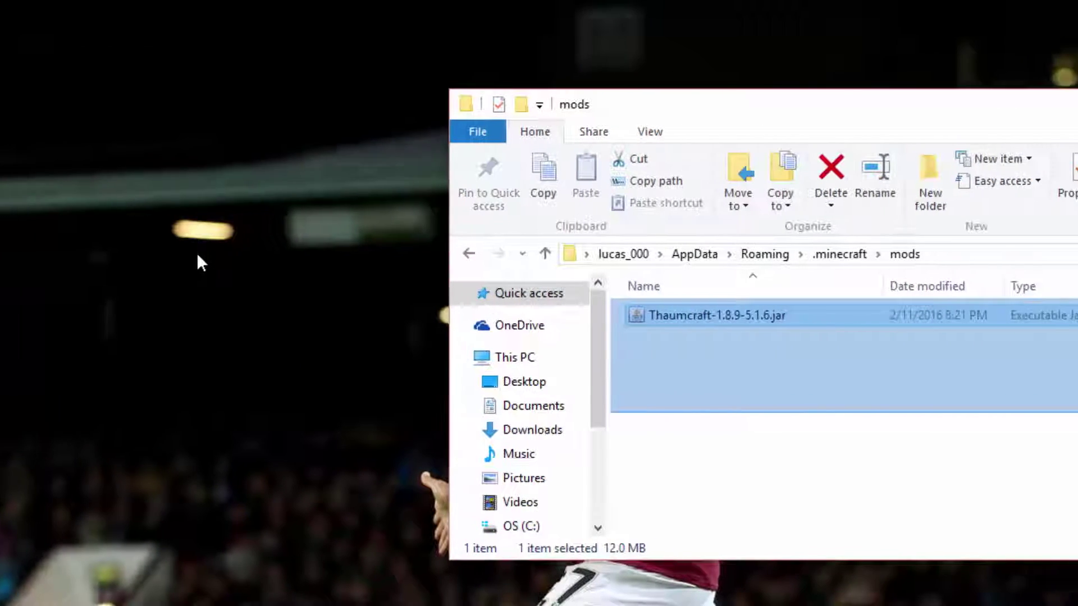
drag(1077, 396, 1051, 427)
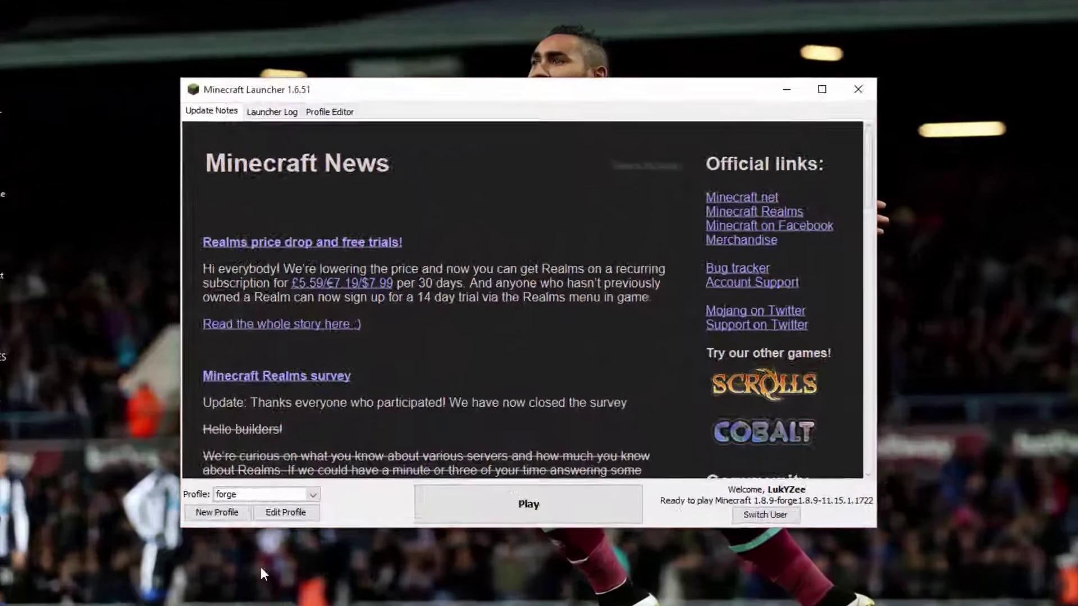
Reopen the Minecraft Launcher and launch the game with the forge profile
click(313, 436)
click(168, 580)
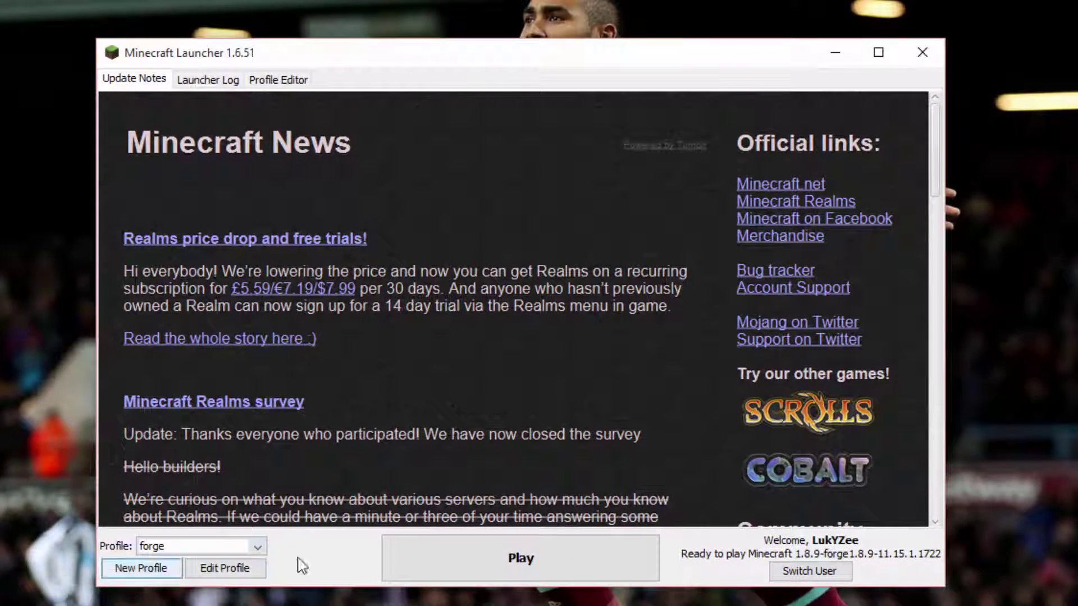
click(507, 555)
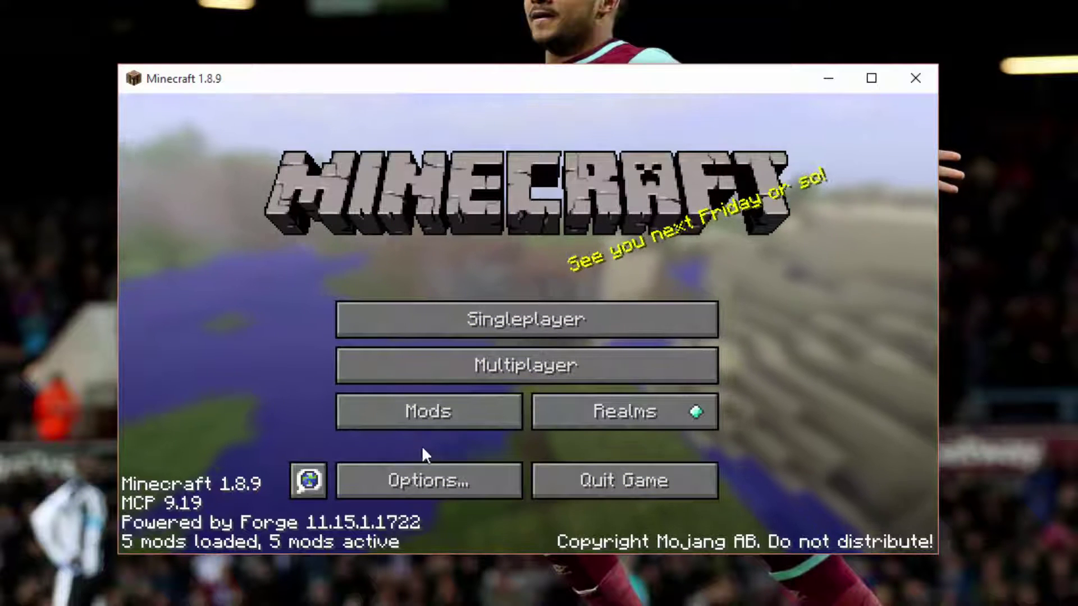
Check the details of the Baubles and Thaumcraft entries in the game's mod list, then return to the main menu
click(429, 413)
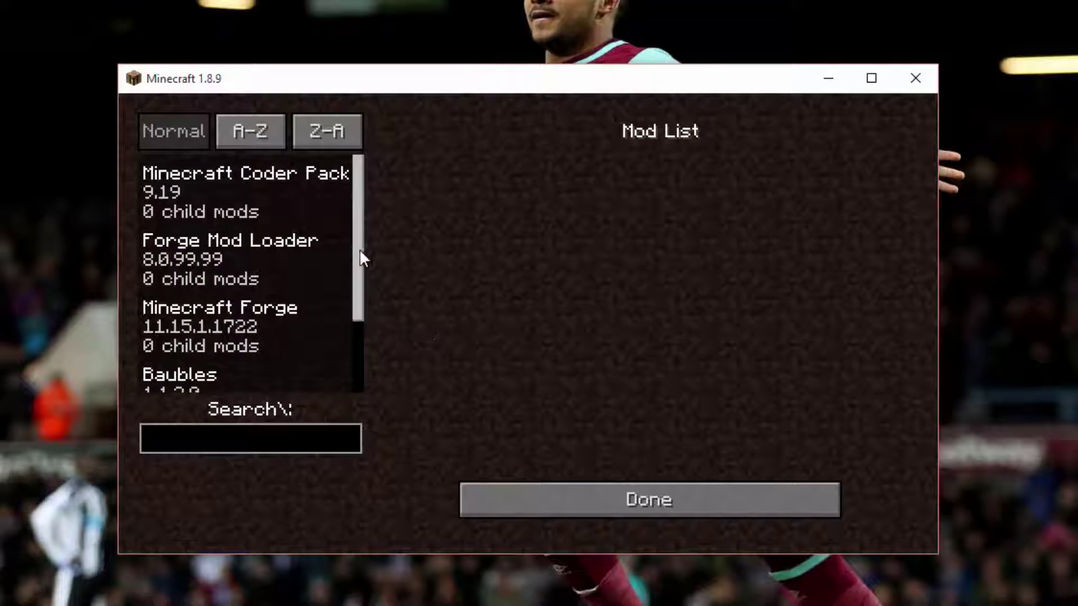
drag(360, 248, 346, 333)
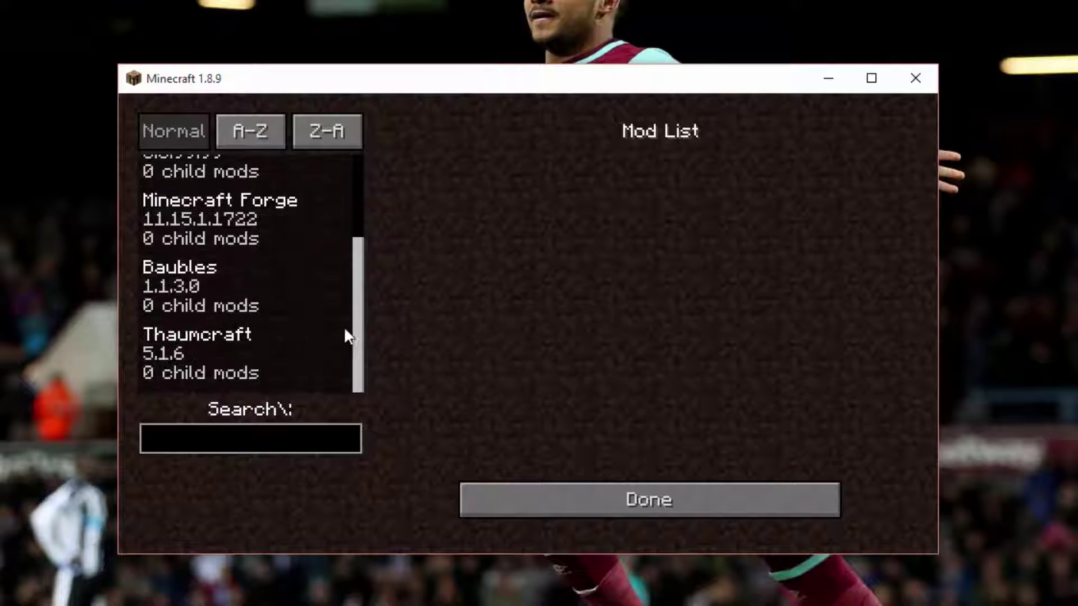
click(200, 272)
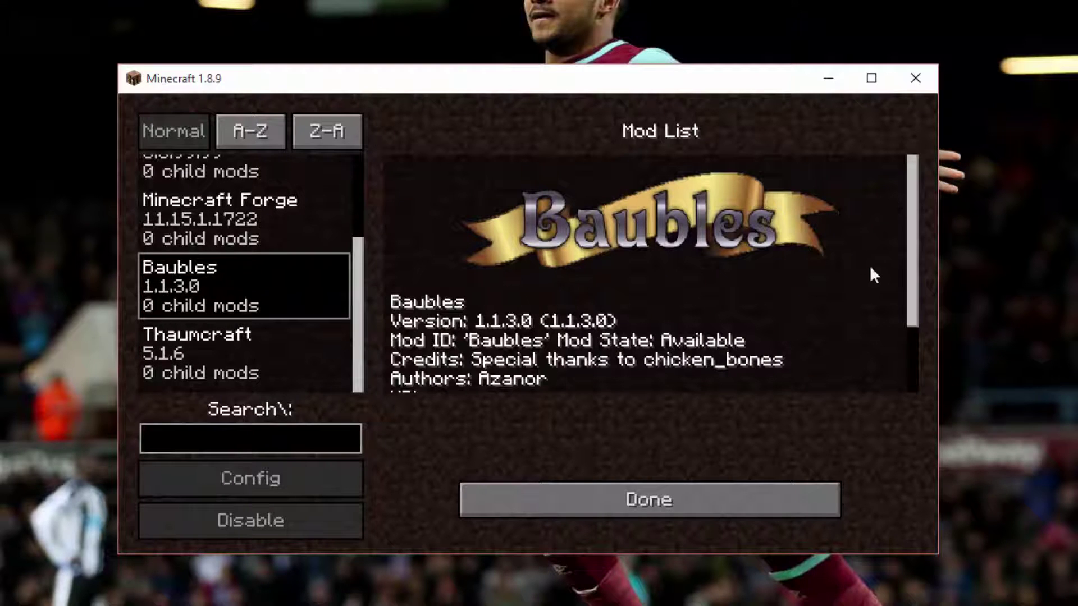
drag(910, 274, 906, 334)
scroll(487, 268, up, 3)
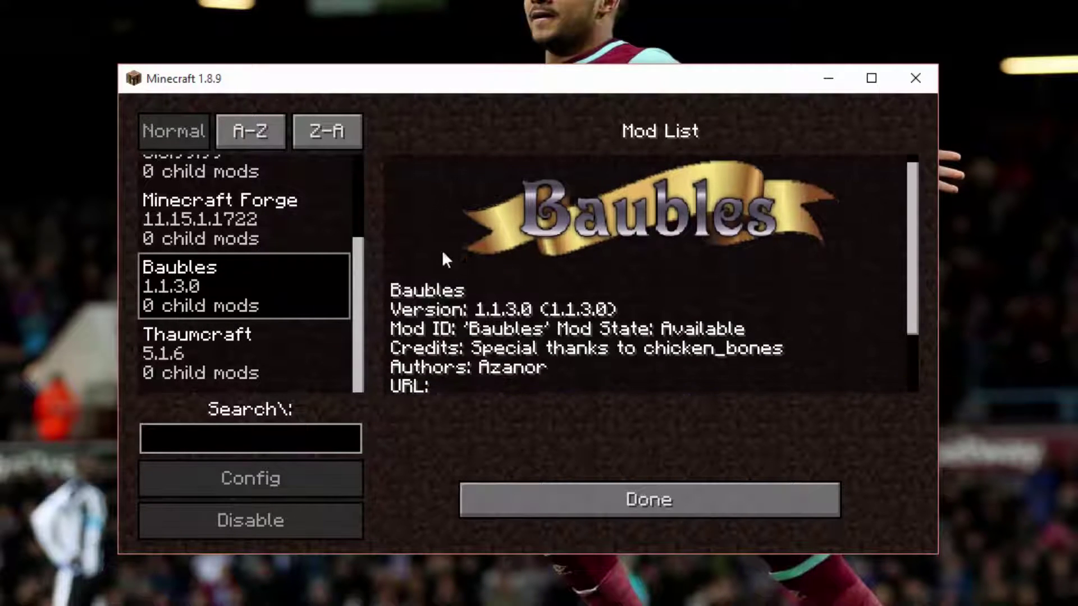
click(267, 360)
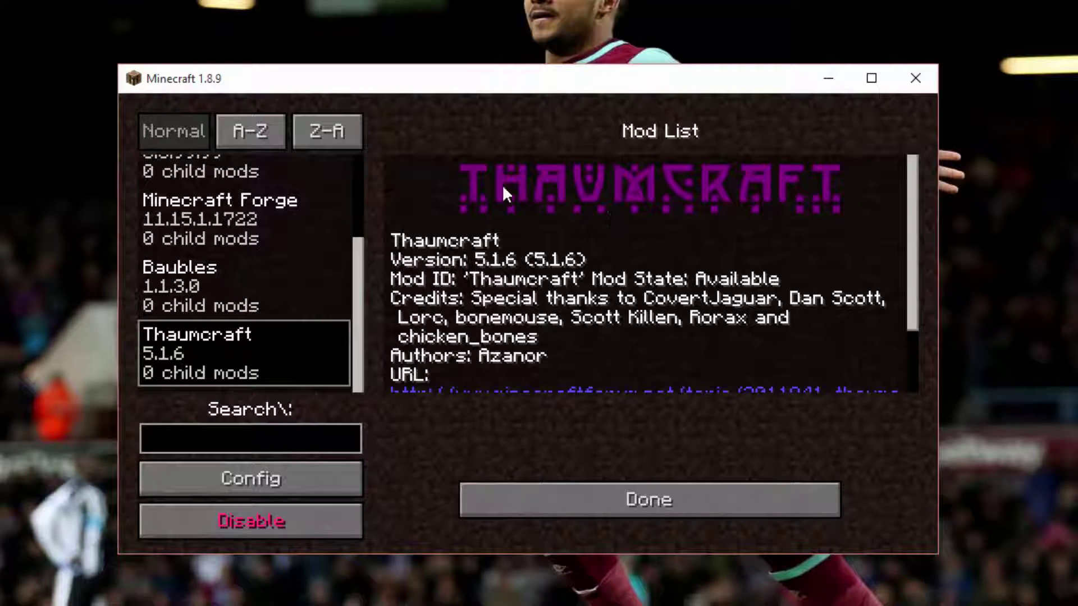
key(Escape)
click(422, 477)
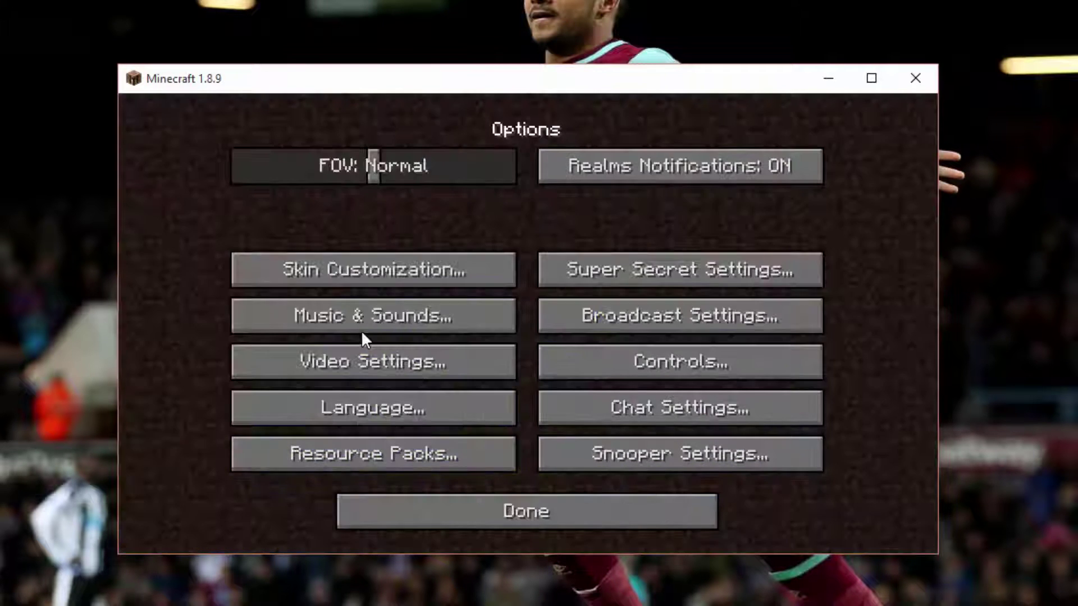
key(Escape)
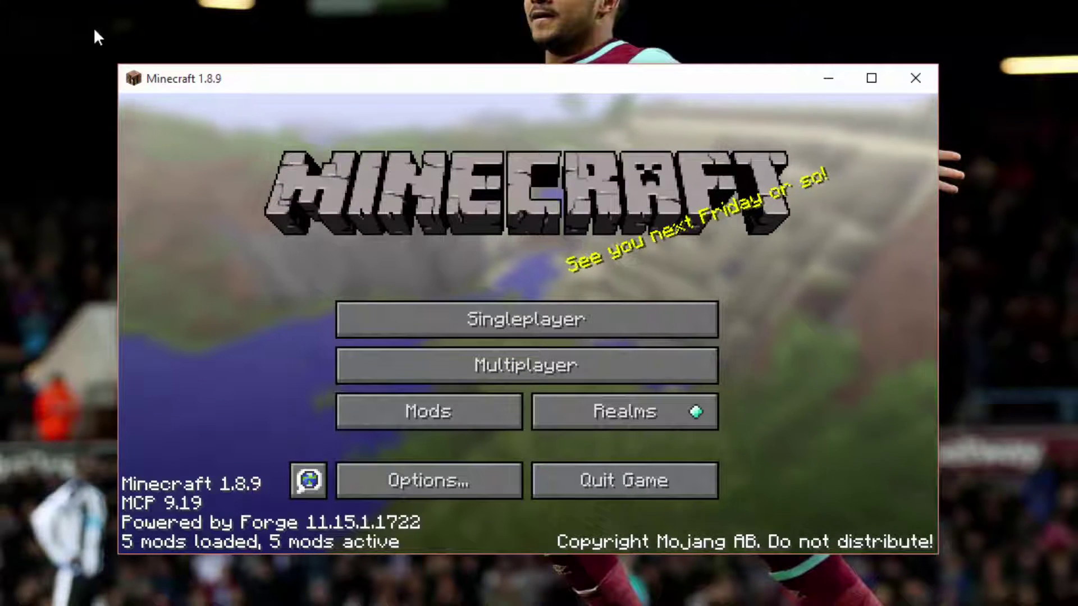